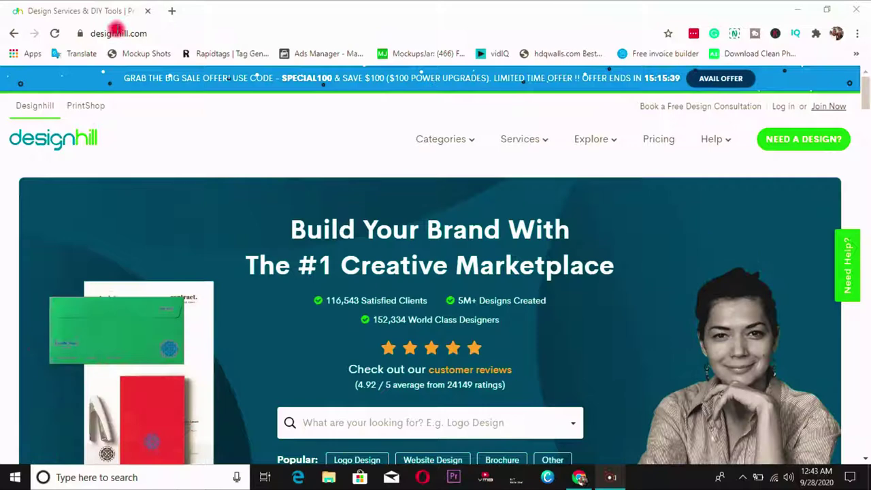
Load designhill.com/tools/logo-maker in the second tab
{"action": "left_click", "coordinate": [150, 33]}
{"action": "left_click", "coordinate": [154, 33]}
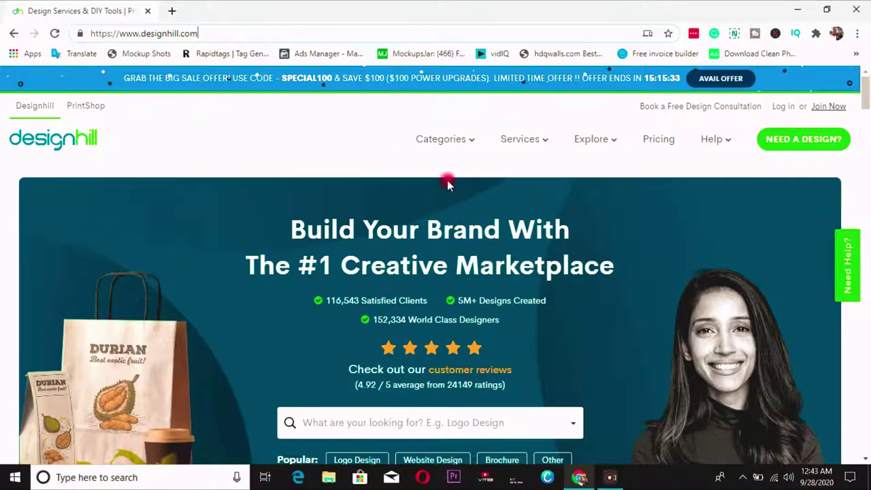
{"action": "left_click_drag", "start_coordinate": [866, 92], "coordinate": [866, 441]}
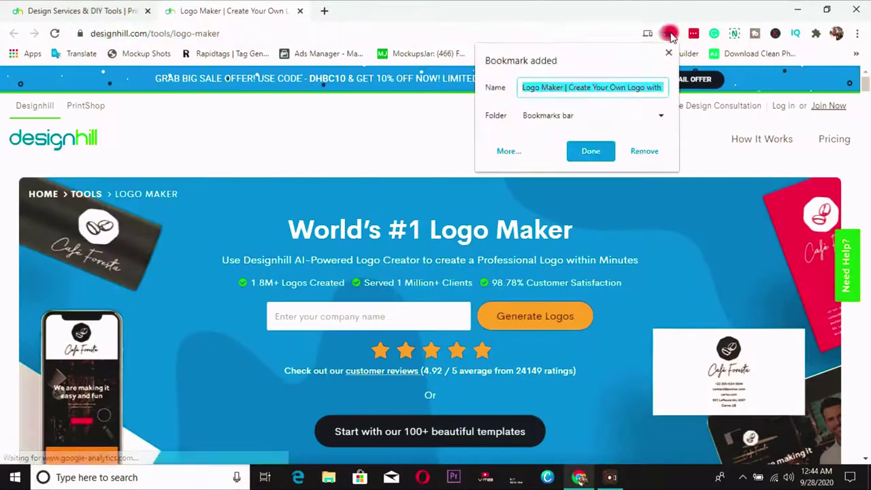
Bookmark the Logo Maker page and check it in the bookmarks overflow list
{"action": "left_click", "coordinate": [586, 151]}
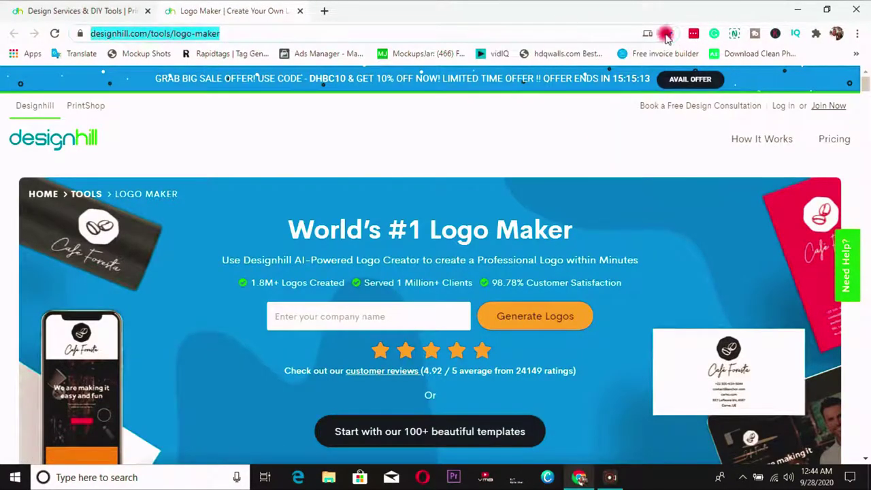
{"action": "left_click", "coordinate": [856, 54]}
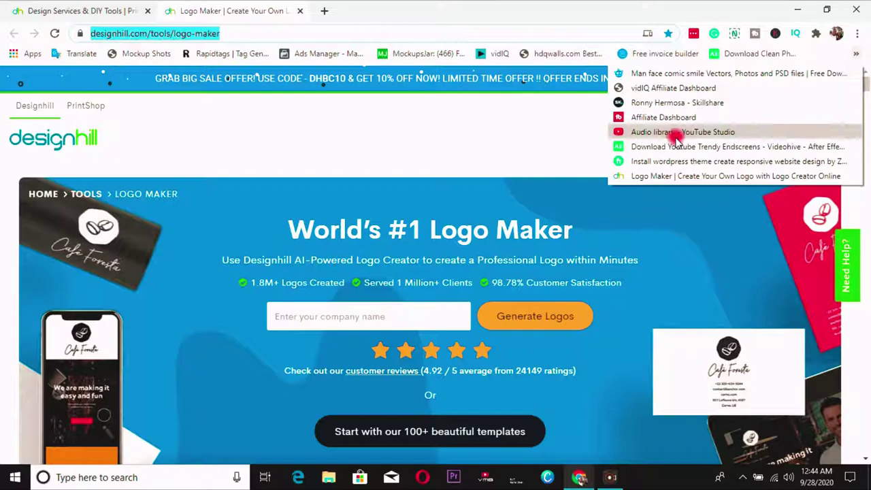
{"action": "left_click", "coordinate": [260, 7]}
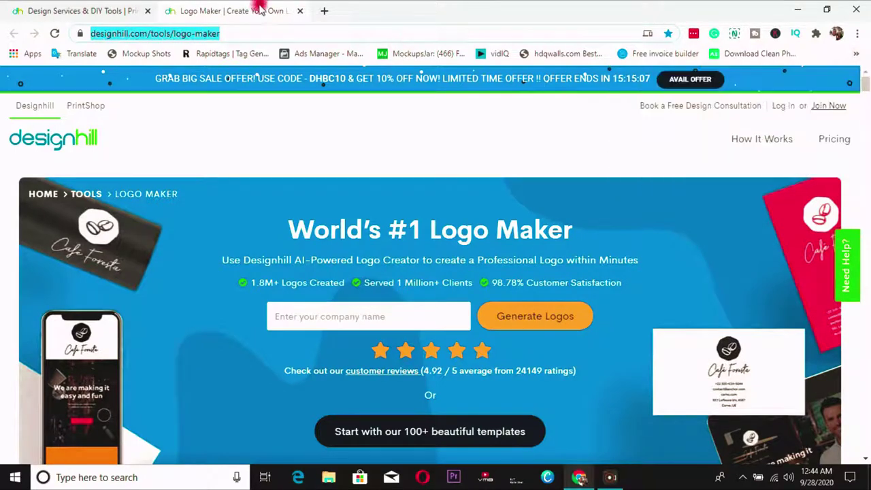
Enter 'petdome' as the company name to start generating logos
{"action": "left_click_drag", "start_coordinate": [867, 97], "coordinate": [867, 102]}
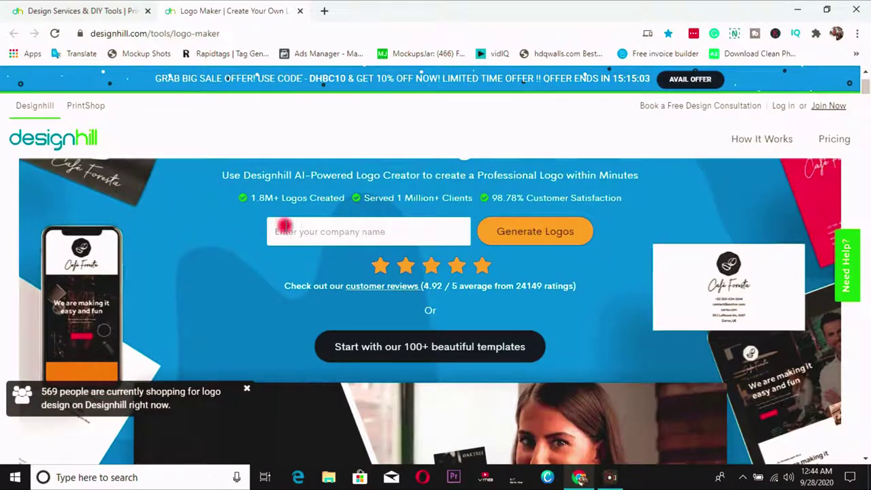
{"action": "left_click", "coordinate": [312, 232]}
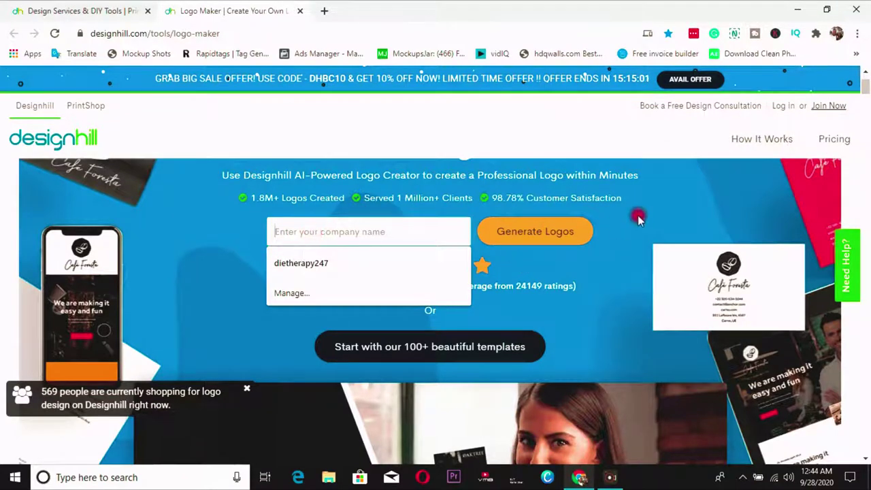
{"action": "left_click", "coordinate": [437, 242]}
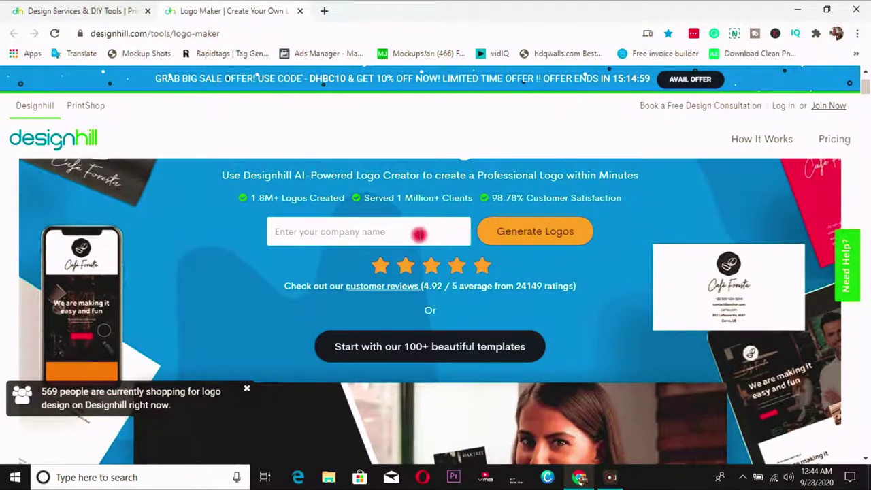
{"action": "left_click", "coordinate": [439, 353]}
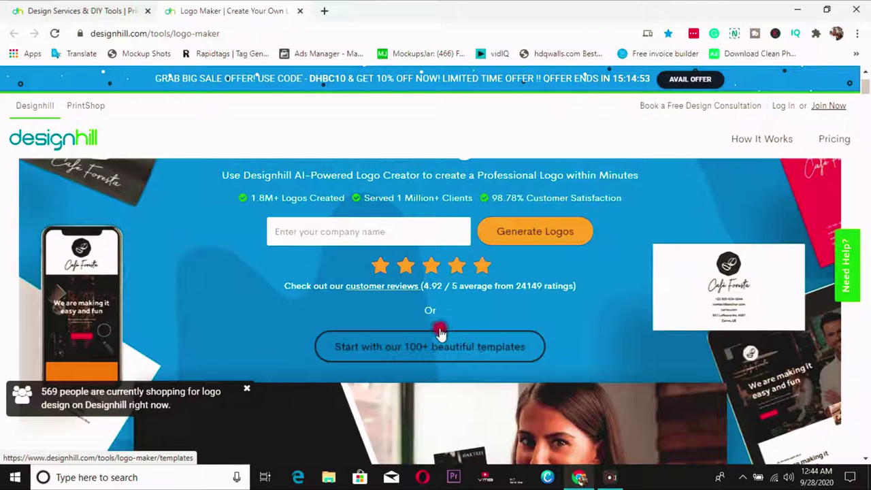
{"action": "left_click", "coordinate": [357, 231]}
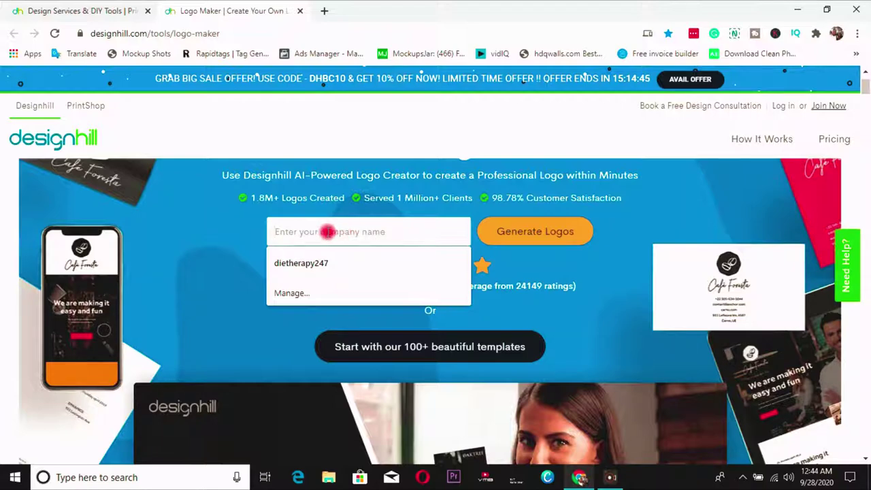
{"action": "type", "text": "pe"}
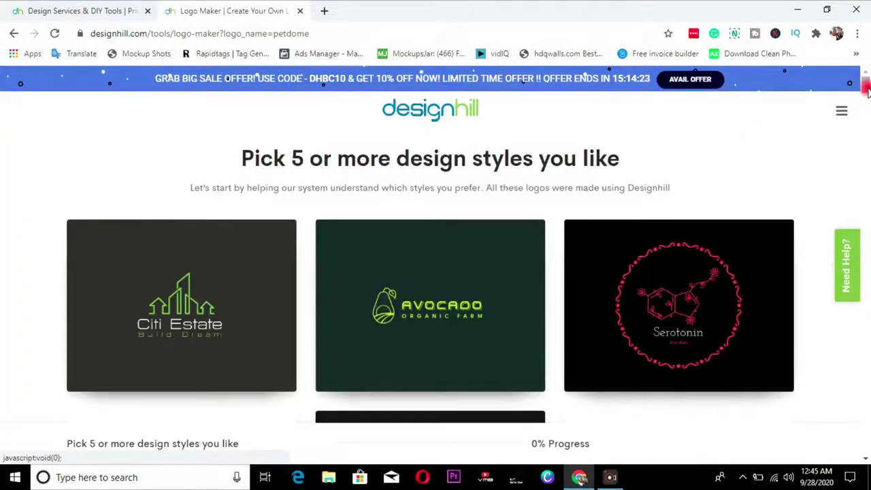
Like the PupKeeper dog and Avocado logo styles
{"action": "left_click_drag", "start_coordinate": [867, 91], "coordinate": [867, 96]}
{"action": "scroll", "coordinate": [708, 194], "scroll_direction": "up", "scroll_amount": 1}
{"action": "scroll", "coordinate": [613, 258], "scroll_direction": "down", "scroll_amount": 1}
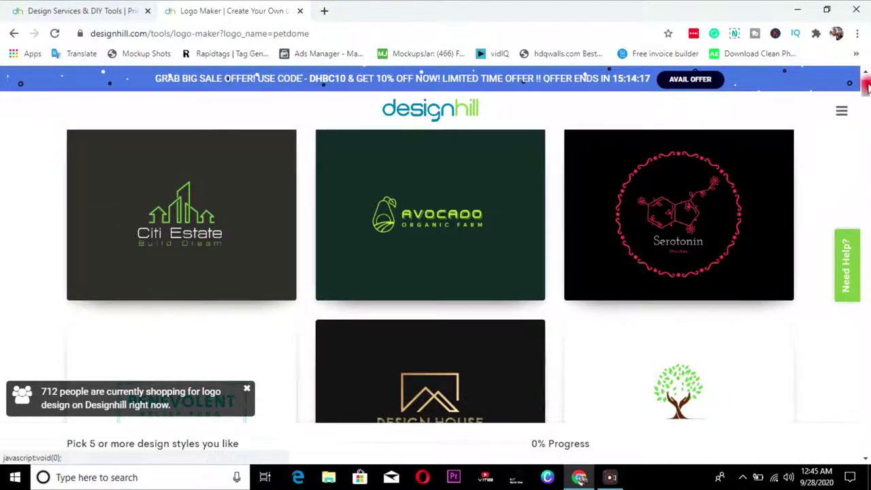
{"action": "scroll", "coordinate": [867, 84], "scroll_direction": "up", "scroll_amount": 1}
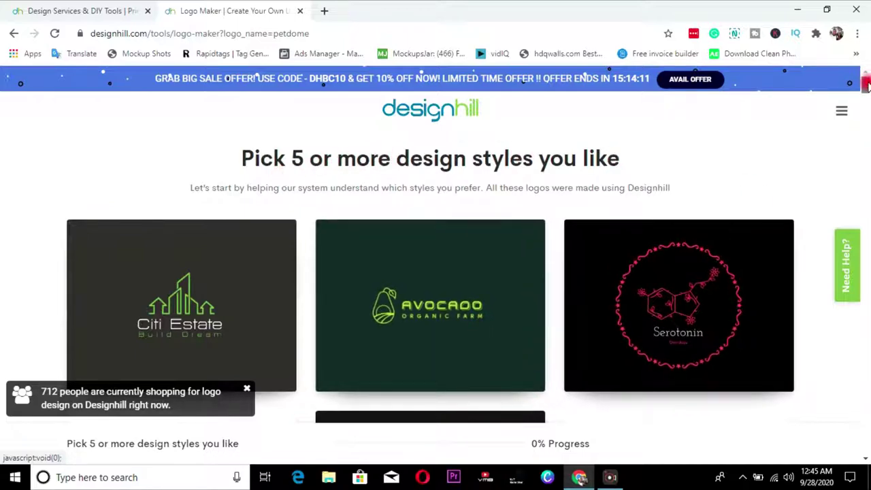
{"action": "left_click_drag", "start_coordinate": [866, 83], "coordinate": [866, 101]}
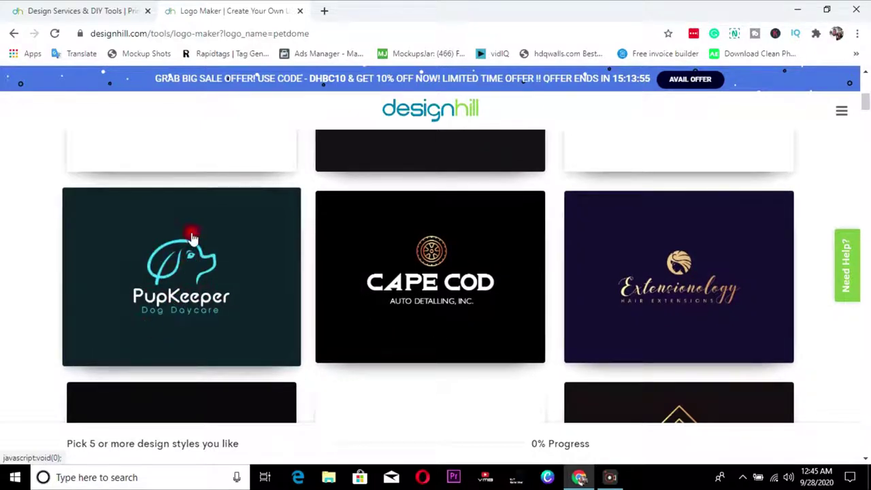
{"action": "left_click", "coordinate": [163, 286]}
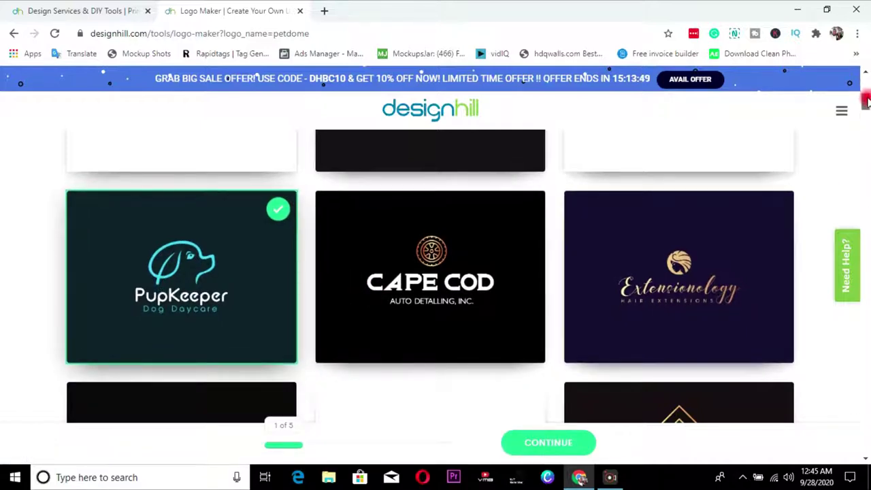
{"action": "left_click_drag", "start_coordinate": [866, 101], "coordinate": [867, 65]}
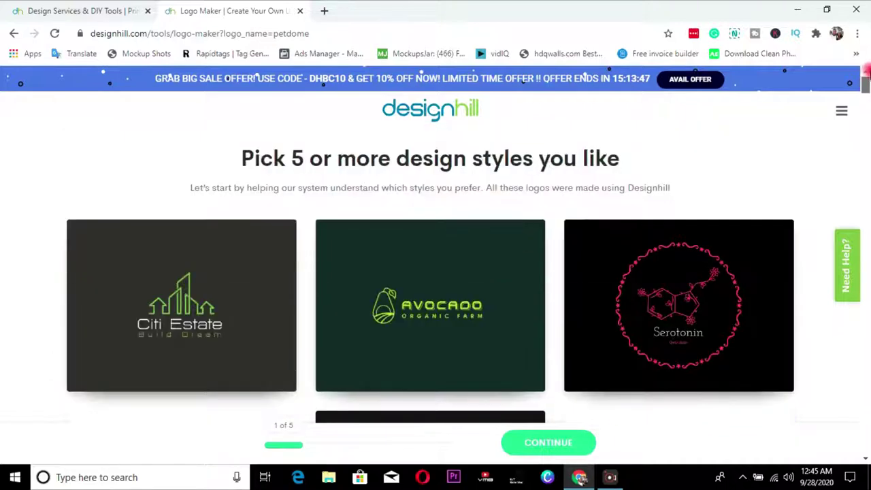
{"action": "left_click", "coordinate": [461, 325]}
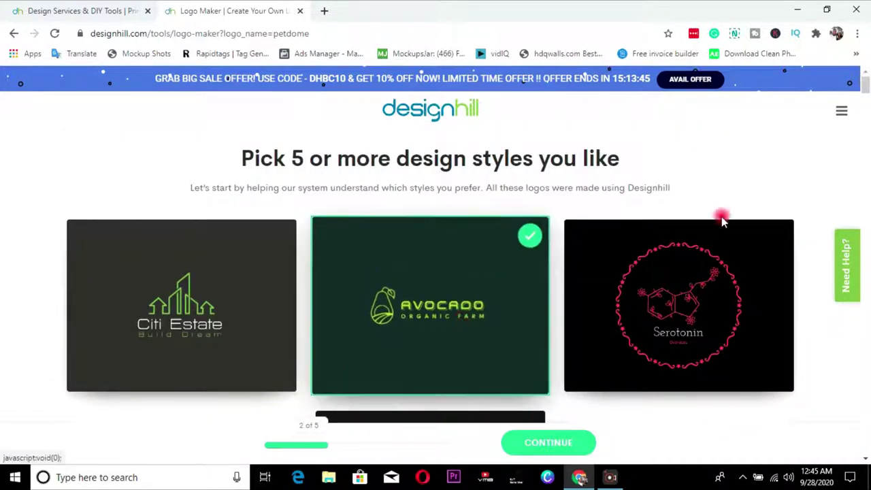
Like the Rhino, Borderless and Teething Lion styles, then continue to colours
{"action": "left_click_drag", "start_coordinate": [866, 96], "coordinate": [866, 150]}
{"action": "left_click", "coordinate": [681, 253]}
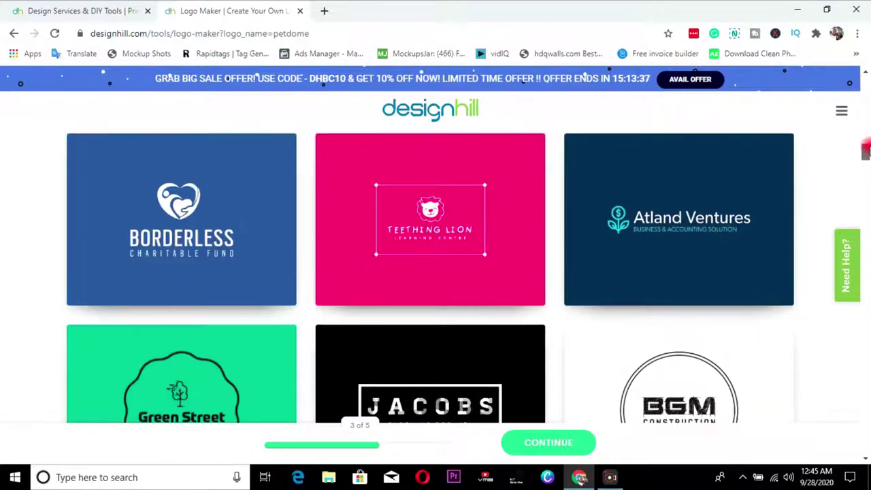
{"action": "left_click", "coordinate": [195, 227]}
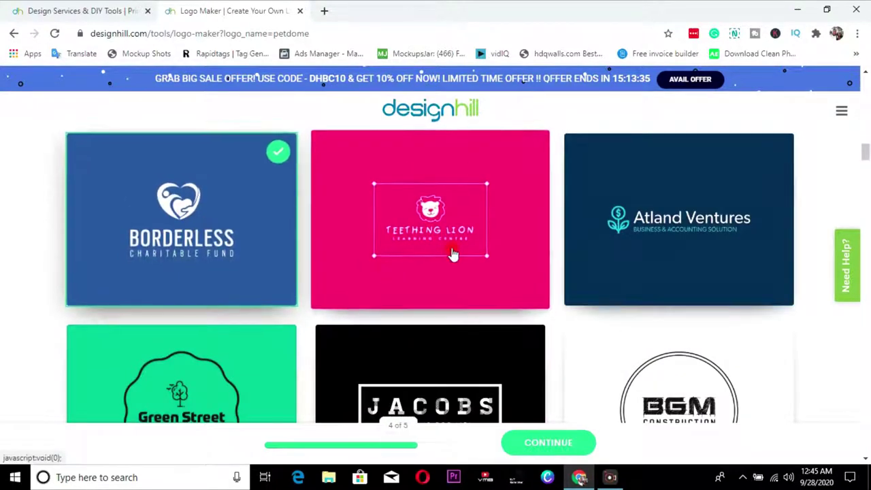
{"action": "left_click", "coordinate": [469, 229]}
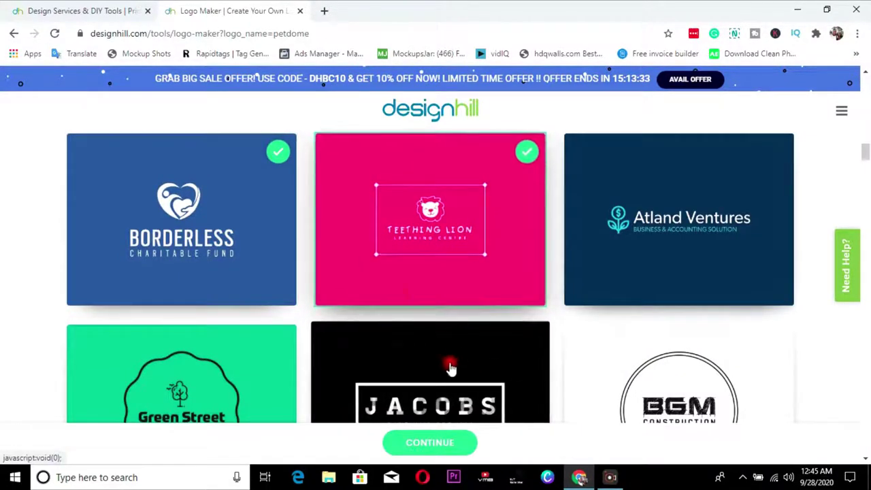
{"action": "left_click", "coordinate": [439, 443]}
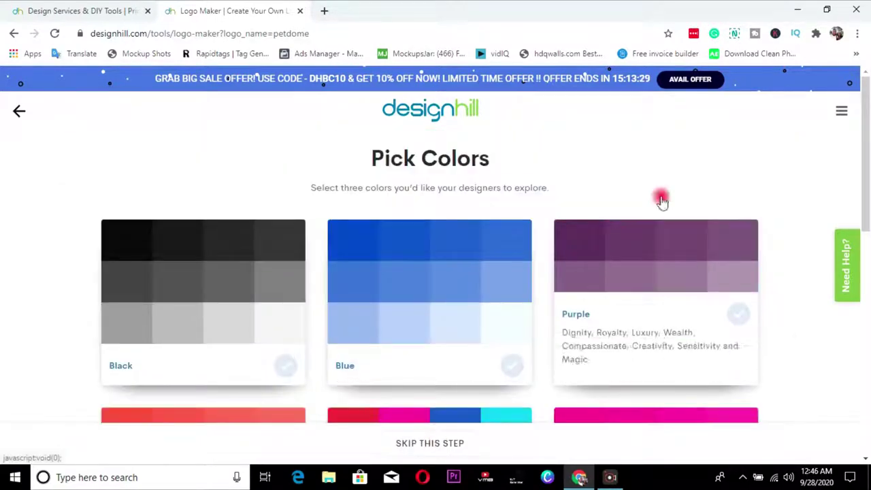
Pick the Yellow colour palette on the Pick Colors page
{"action": "left_click_drag", "start_coordinate": [868, 109], "coordinate": [868, 178]}
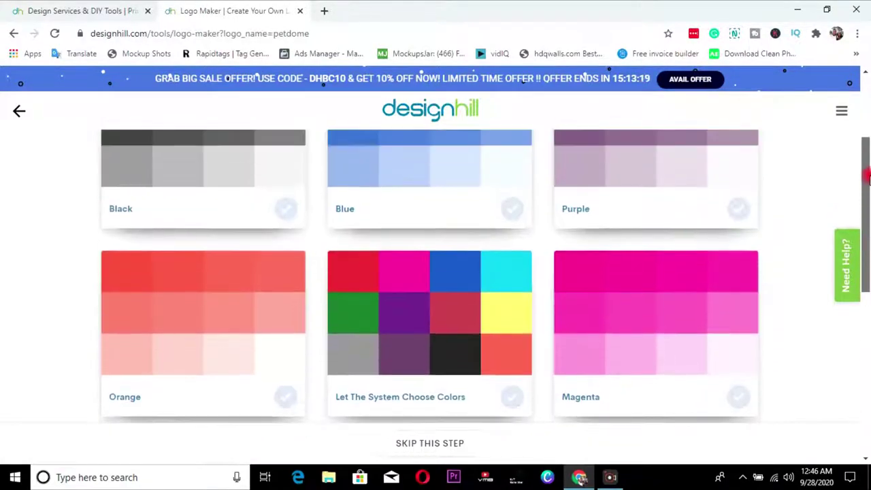
{"action": "left_click_drag", "start_coordinate": [867, 178], "coordinate": [862, 282]}
{"action": "left_click", "coordinate": [229, 374]}
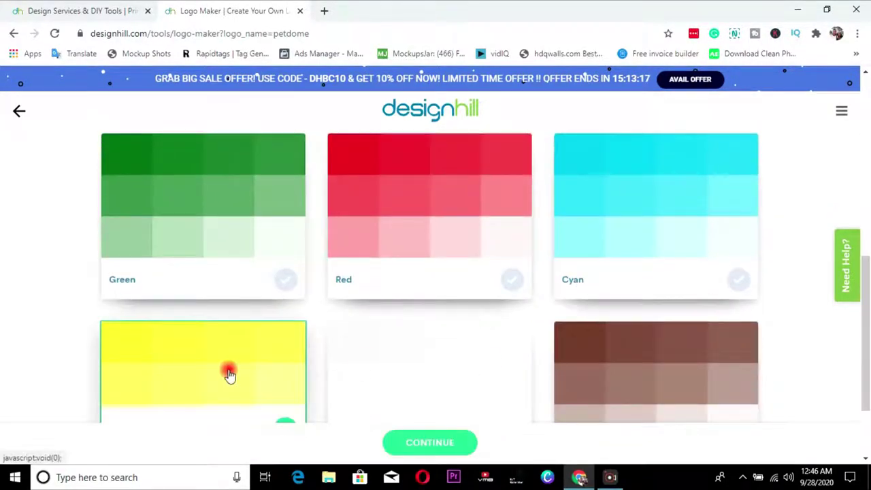
Enter the slogan 'take care of your pet' on the company name step
{"action": "left_click", "coordinate": [436, 444]}
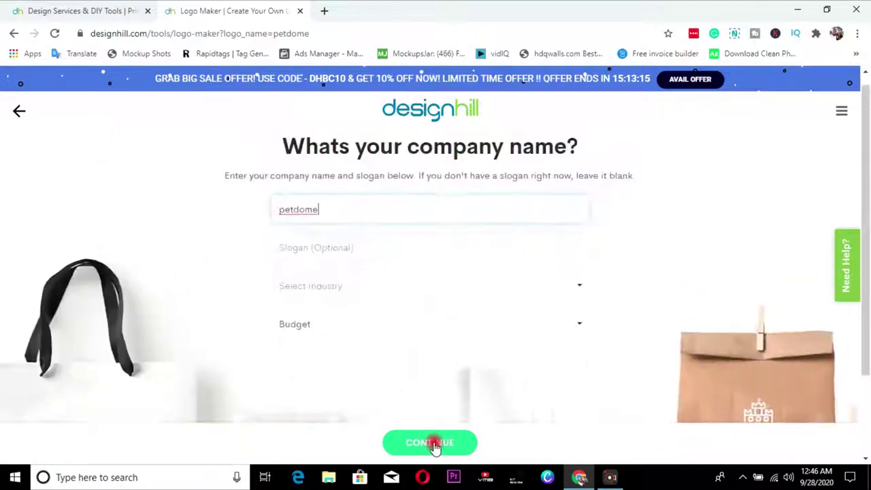
{"action": "left_click", "coordinate": [322, 260]}
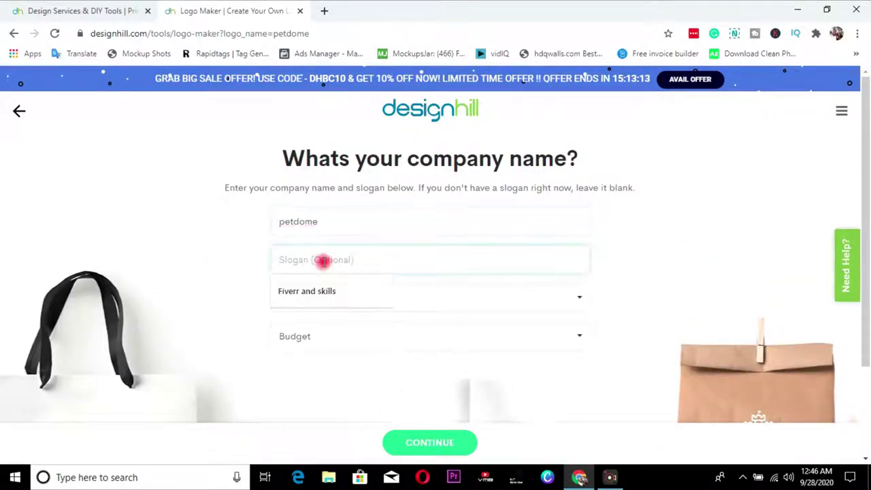
{"action": "type", "text": "take care of your pet"}
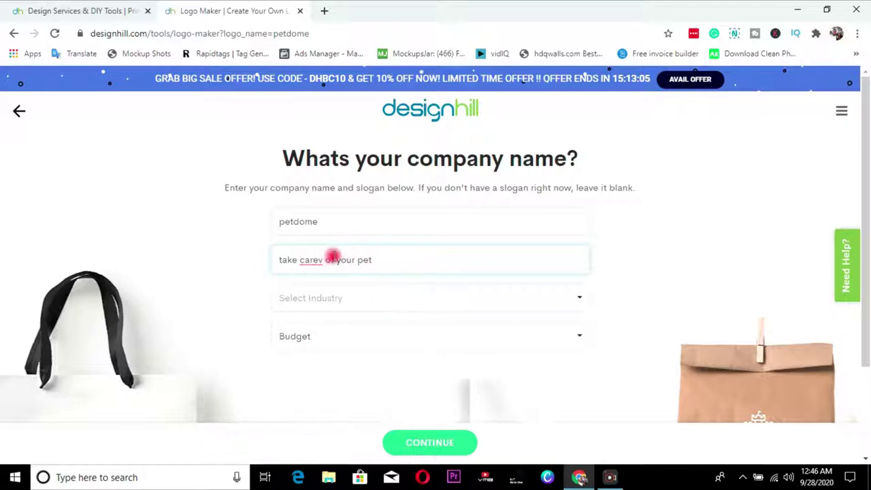
Set the industry to Animal & Pet and the budget to $0, then submit
{"action": "left_click", "coordinate": [355, 289]}
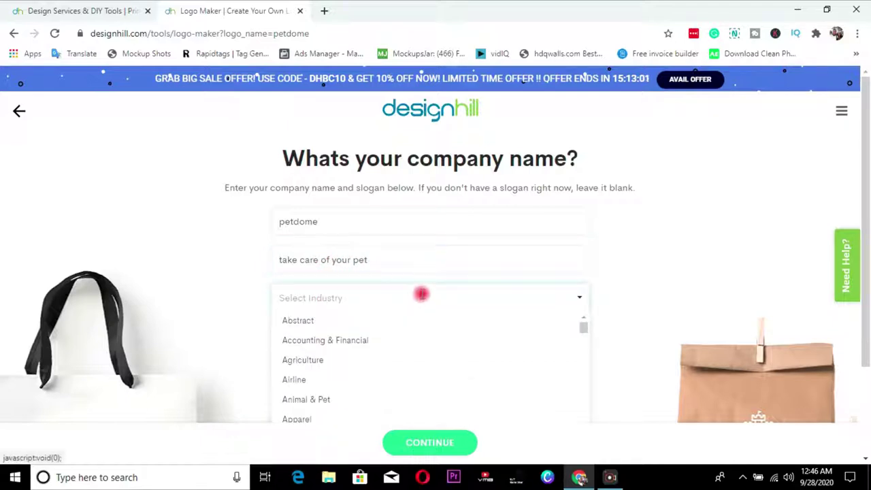
{"action": "left_click", "coordinate": [420, 293]}
{"action": "type", "text": "pe"}
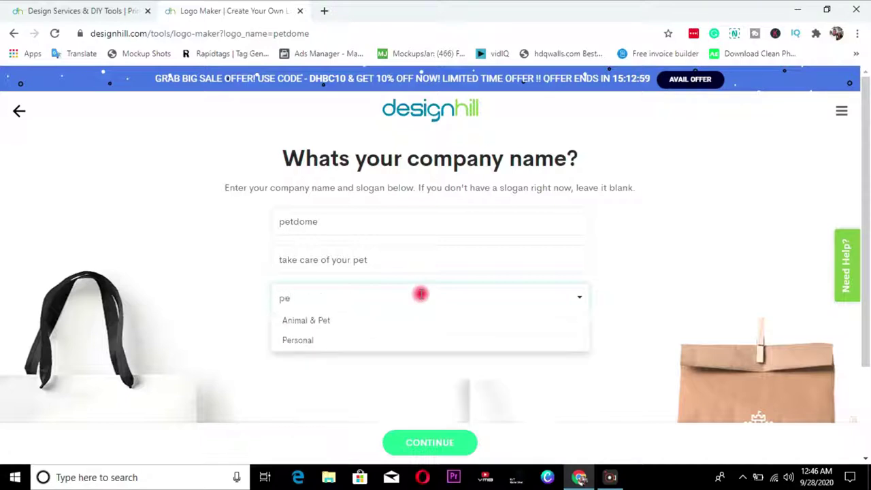
{"action": "left_click", "coordinate": [305, 323]}
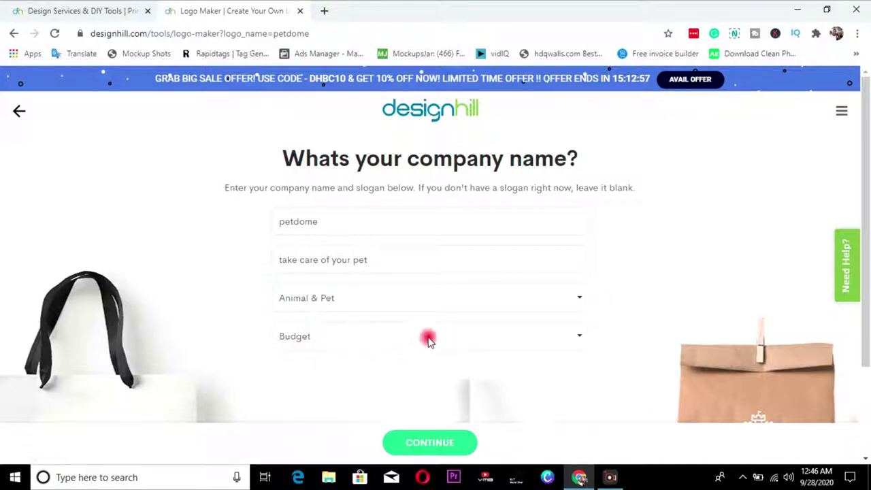
{"action": "left_click", "coordinate": [487, 337]}
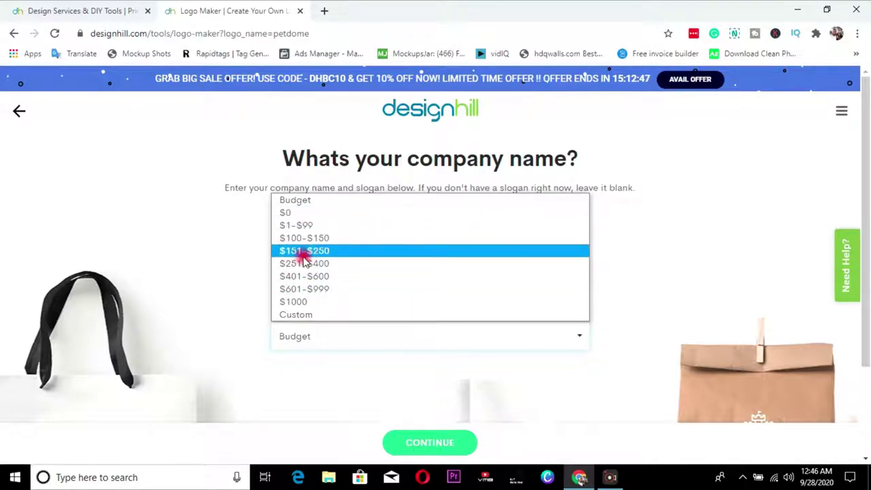
{"action": "left_click", "coordinate": [297, 213]}
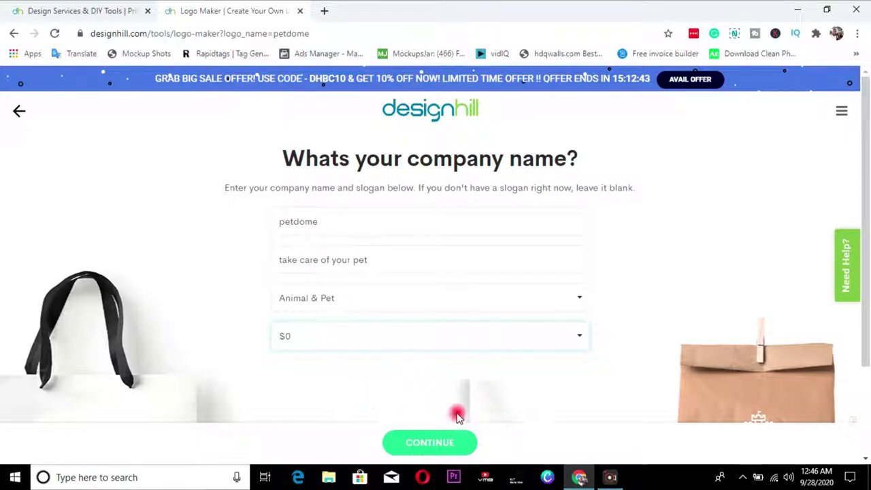
{"action": "left_click", "coordinate": [428, 442]}
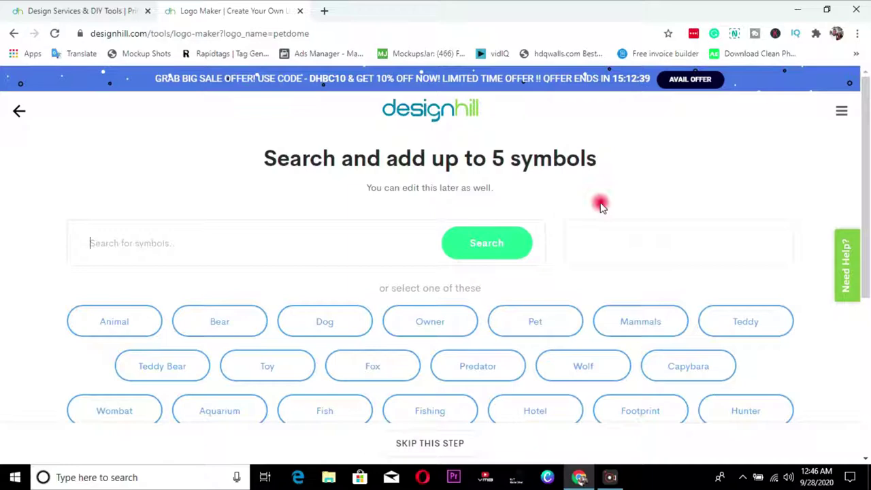
Pick five Dog symbols (front-facing head, teddy, Great Dane, poodle, bull terrier) and generate logos
{"action": "left_click", "coordinate": [311, 320]}
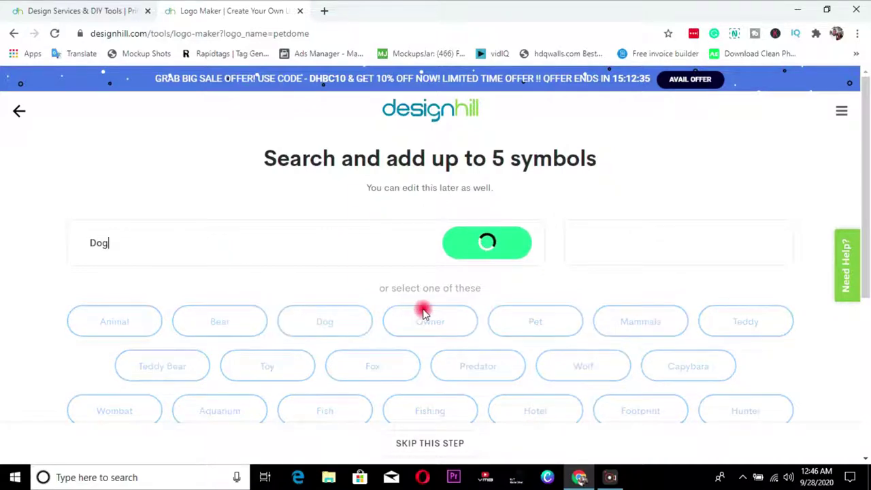
{"action": "scroll", "coordinate": [867, 197], "scroll_direction": "down", "scroll_amount": 1}
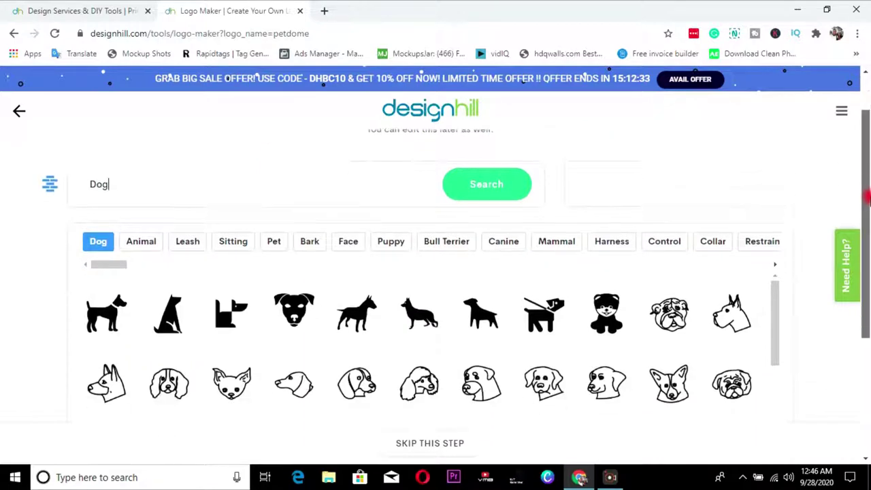
{"action": "scroll", "coordinate": [868, 197], "scroll_direction": "down", "scroll_amount": 1}
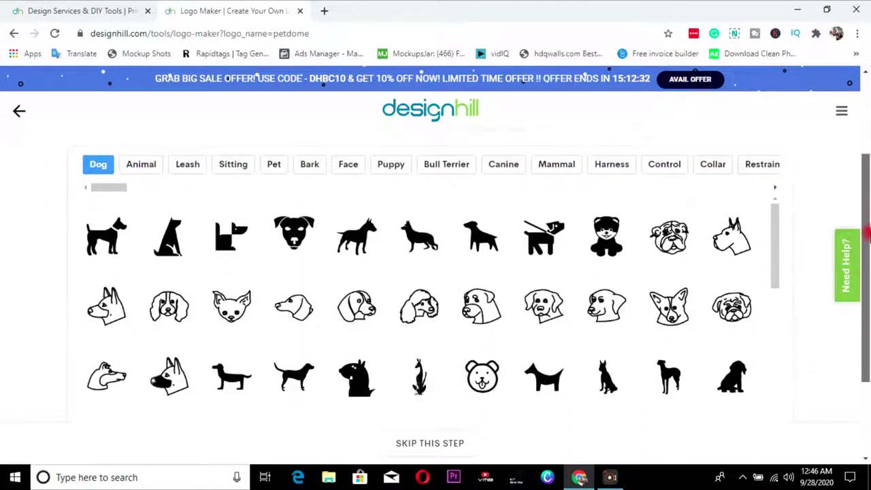
{"action": "left_click", "coordinate": [291, 243]}
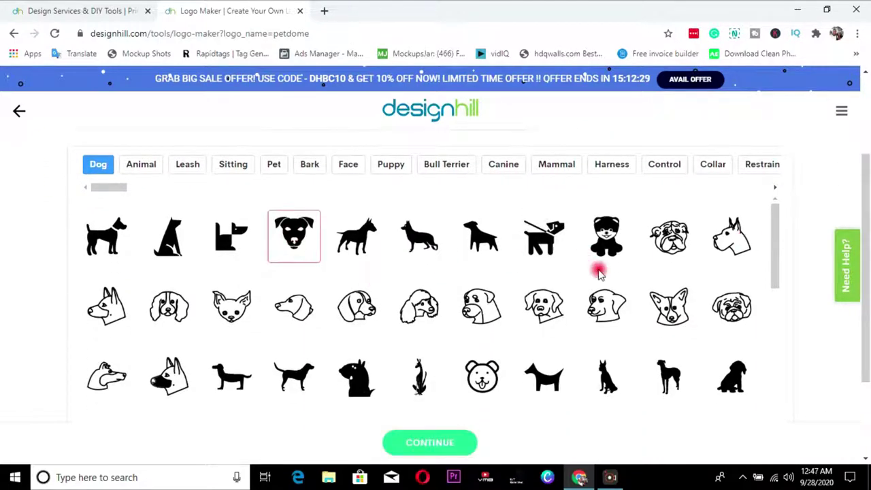
{"action": "scroll", "coordinate": [867, 204], "scroll_direction": "up", "scroll_amount": 1}
{"action": "scroll", "coordinate": [867, 170], "scroll_direction": "down", "scroll_amount": 2}
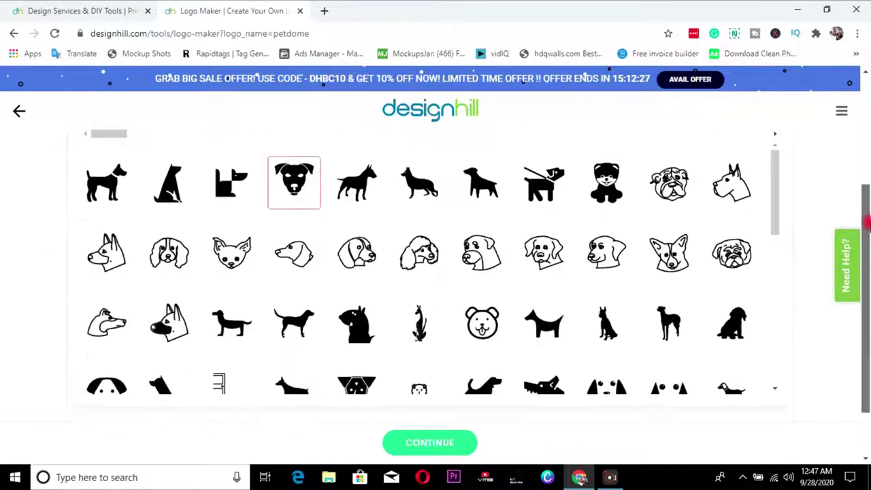
{"action": "scroll", "coordinate": [867, 171], "scroll_direction": "up", "scroll_amount": 2}
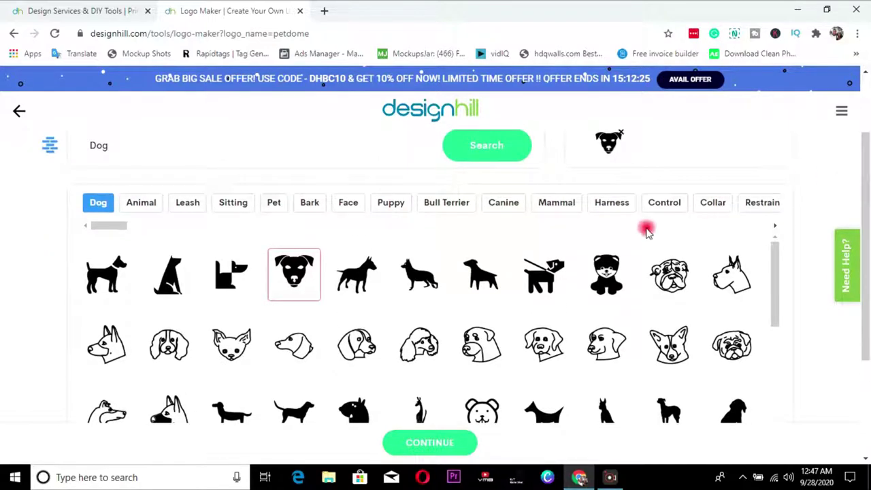
{"action": "left_click", "coordinate": [607, 271]}
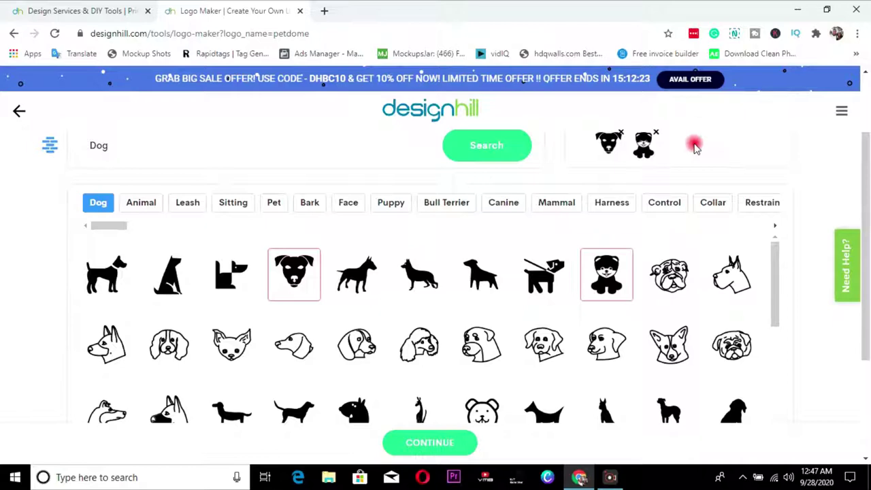
{"action": "left_click", "coordinate": [726, 276]}
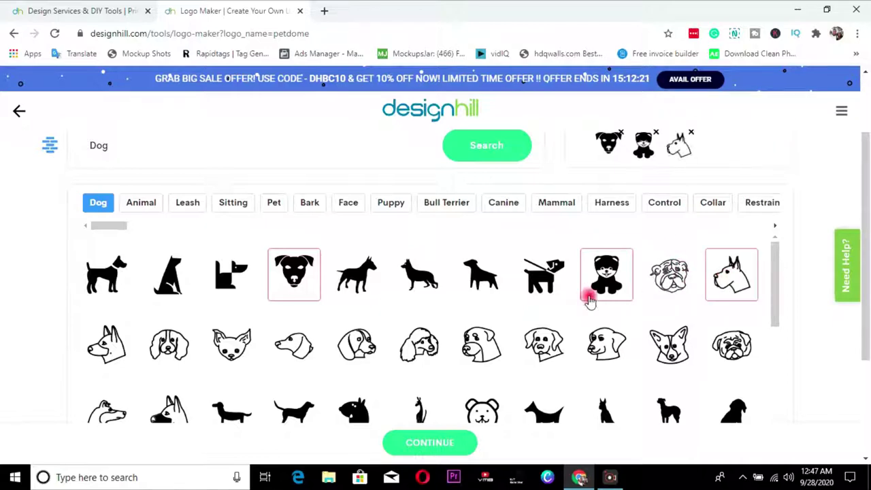
{"action": "left_click", "coordinate": [433, 353]}
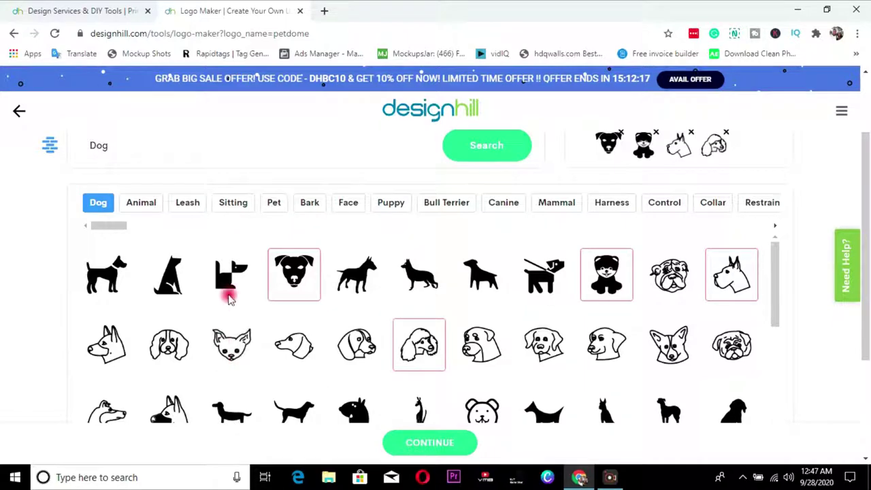
{"action": "left_click", "coordinate": [371, 289]}
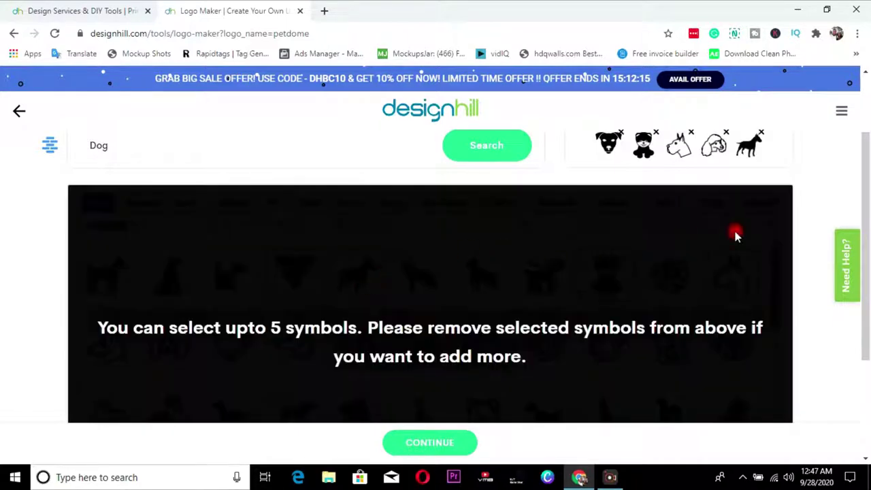
{"action": "left_click", "coordinate": [433, 443]}
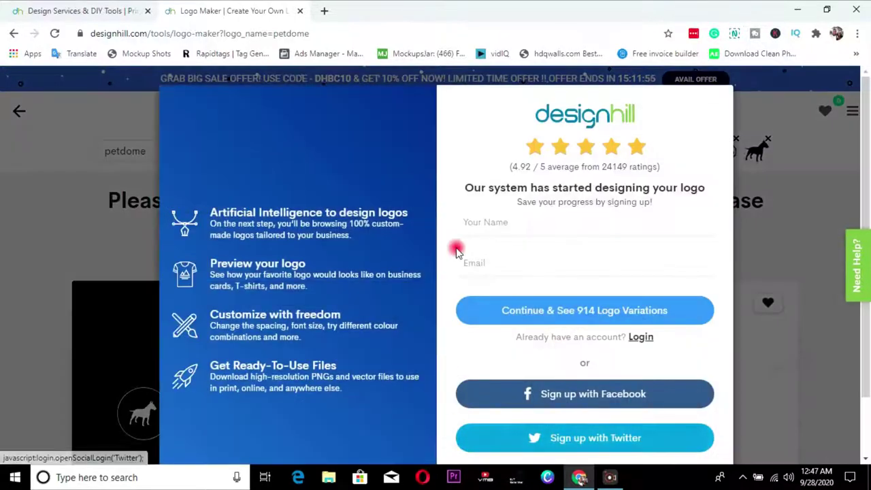
Scroll down the Facebook page asking for the account password
{"action": "scroll", "coordinate": [863, 119], "scroll_direction": "down", "scroll_amount": 1}
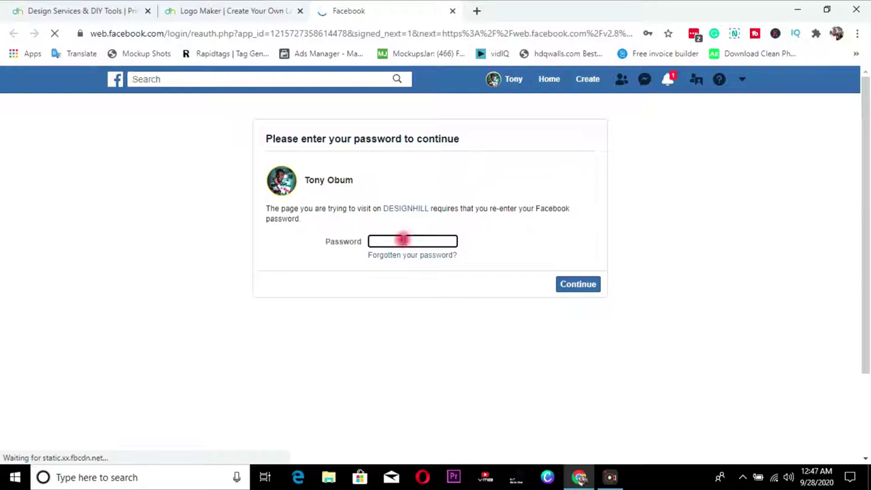
Enter the Facebook account password and approve sharing the profile with Designhill
{"action": "left_click", "coordinate": [400, 241]}
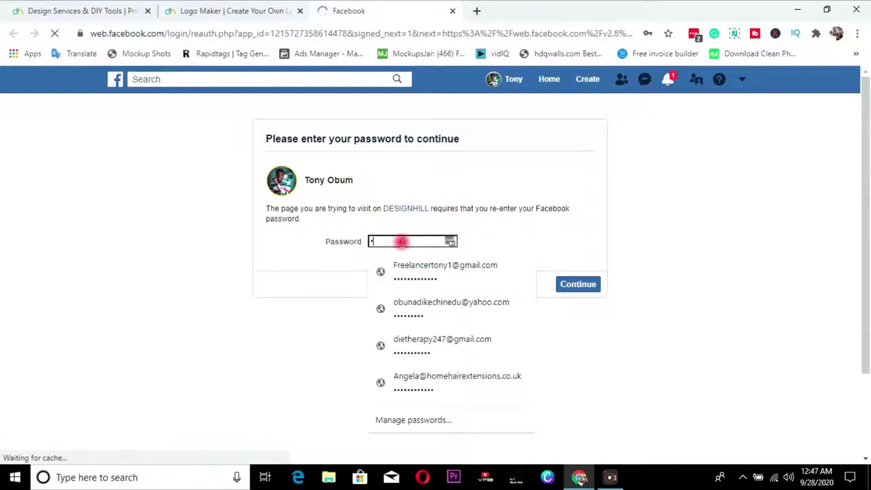
{"action": "type", "text": "••"}
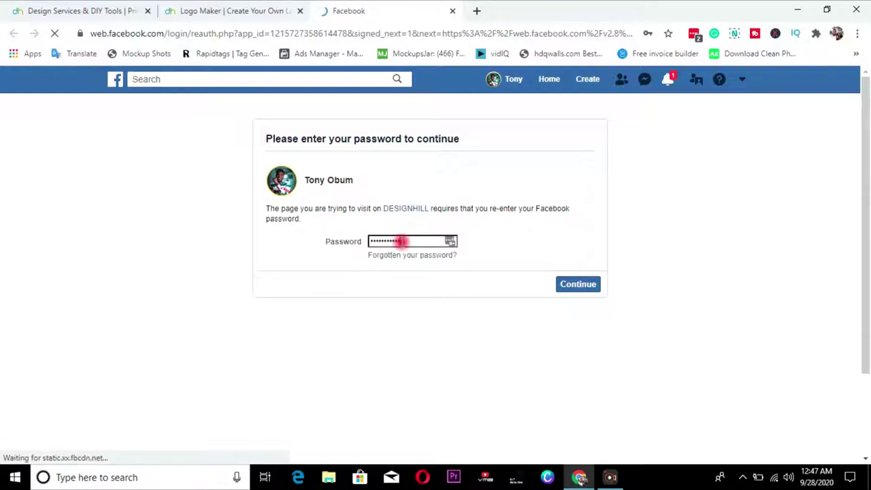
{"action": "left_click", "coordinate": [565, 289]}
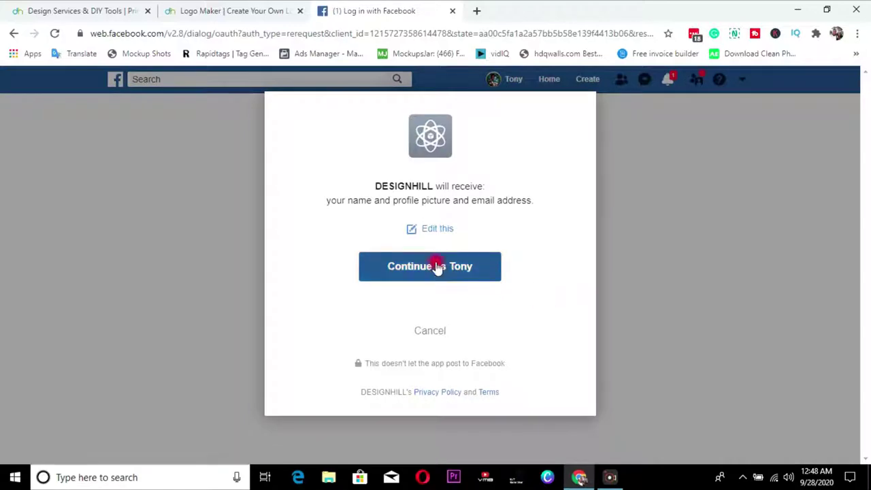
{"action": "left_click", "coordinate": [437, 273]}
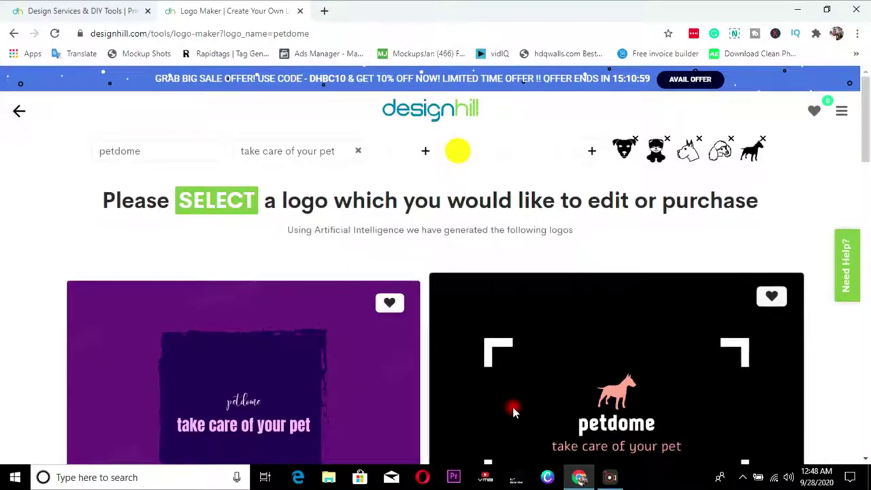
Scroll the petdome results, loading more designs, until the cyan Great Dane logo appears
{"action": "left_click_drag", "start_coordinate": [867, 142], "coordinate": [867, 161]}
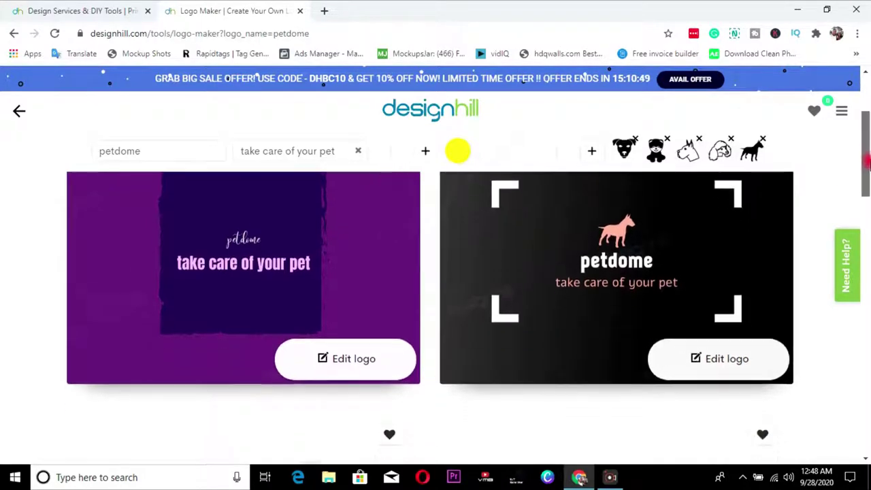
{"action": "left_click_drag", "start_coordinate": [866, 155], "coordinate": [867, 303]}
{"action": "scroll", "coordinate": [519, 286], "scroll_direction": "up", "scroll_amount": 1}
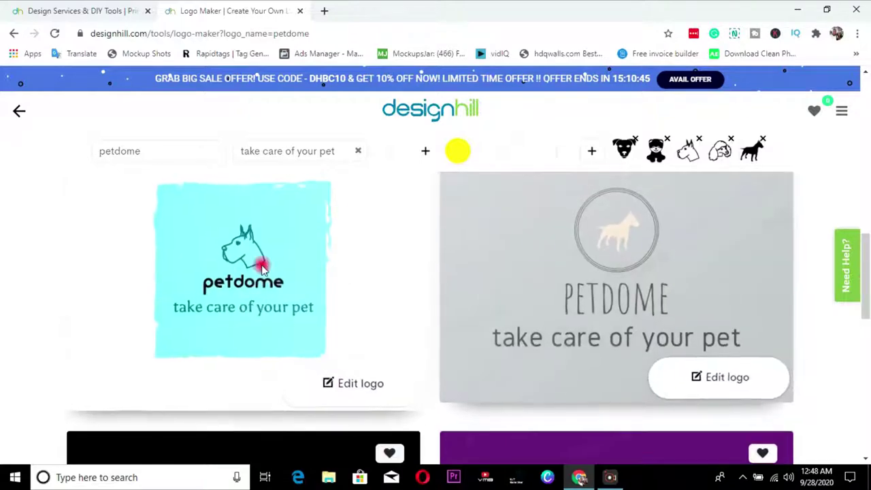
{"action": "left_click_drag", "start_coordinate": [867, 269], "coordinate": [866, 326]}
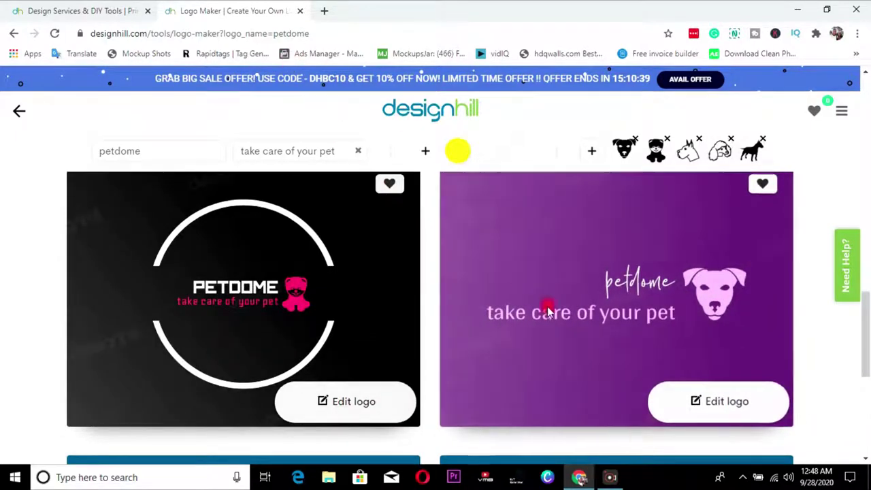
{"action": "left_click_drag", "start_coordinate": [867, 327], "coordinate": [866, 405]}
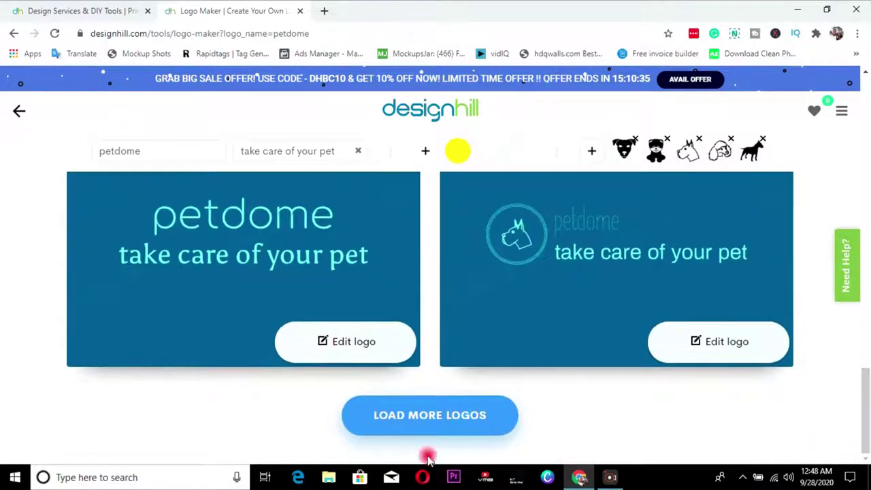
{"action": "left_click", "coordinate": [407, 427]}
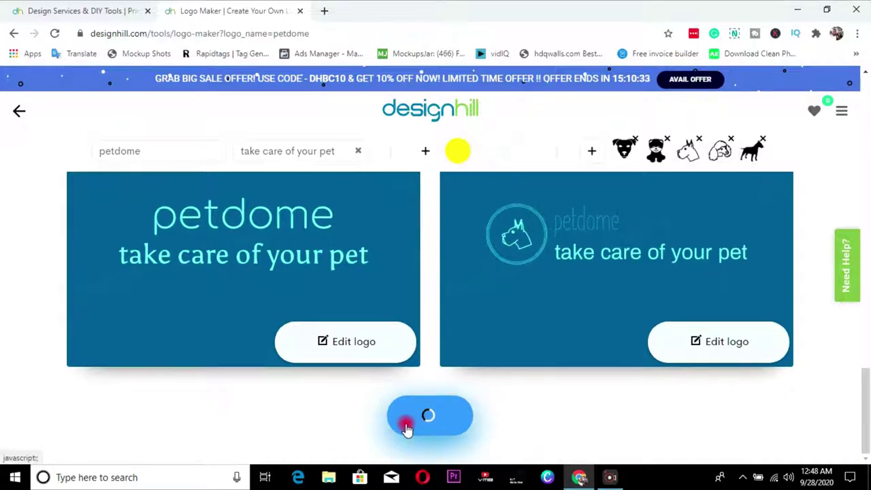
{"action": "scroll", "coordinate": [841, 301], "scroll_direction": "down", "scroll_amount": 2}
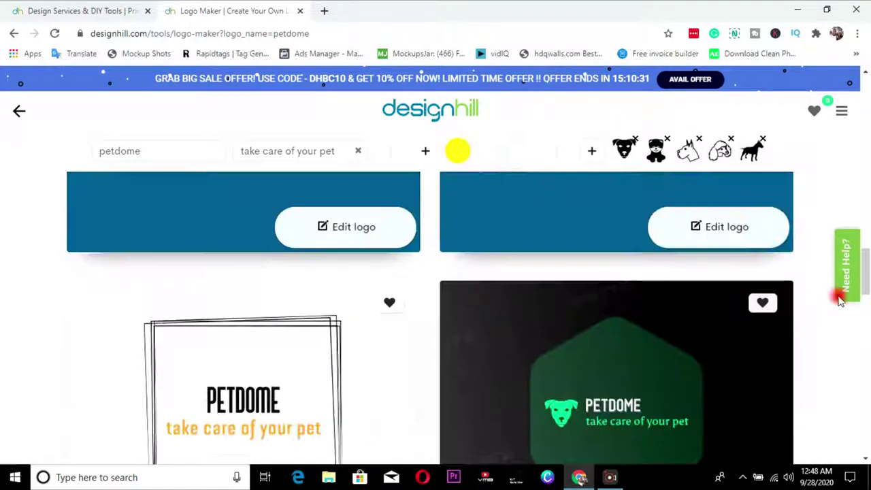
{"action": "left_click_drag", "start_coordinate": [867, 273], "coordinate": [851, 200]}
{"action": "left_click", "coordinate": [711, 296]}
Open the cyan Great Dane logo in the editor and try blue, then yellow backgrounds
{"action": "left_click", "coordinate": [339, 296]}
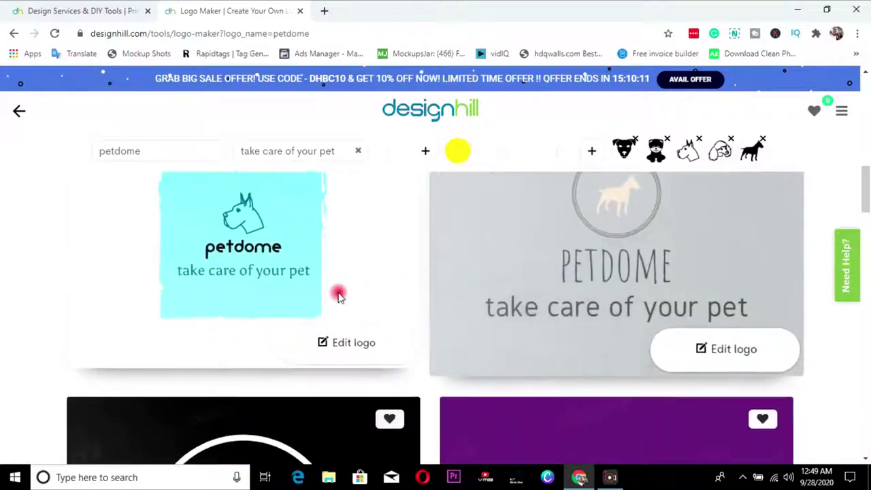
{"action": "left_click", "coordinate": [349, 349]}
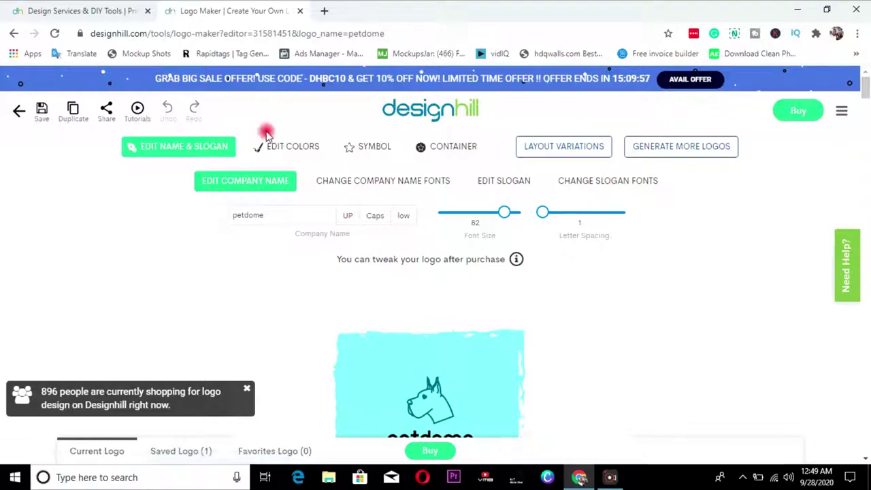
{"action": "left_click", "coordinate": [298, 151]}
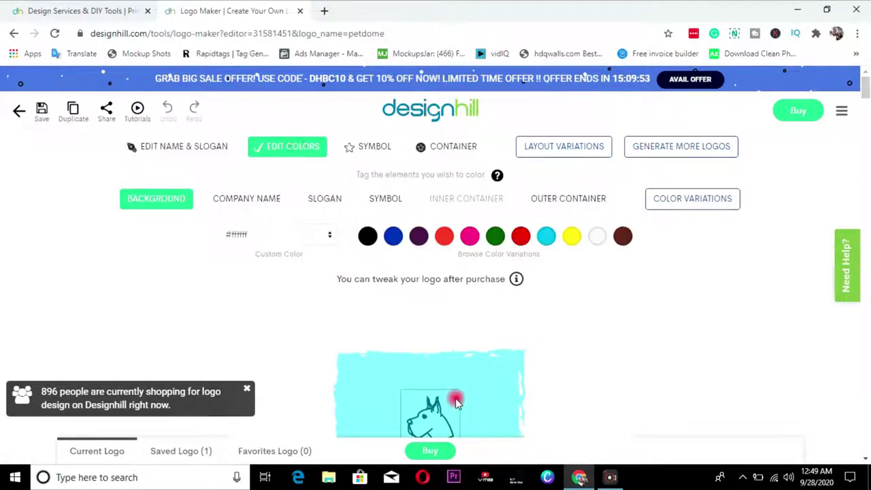
{"action": "left_click", "coordinate": [394, 236]}
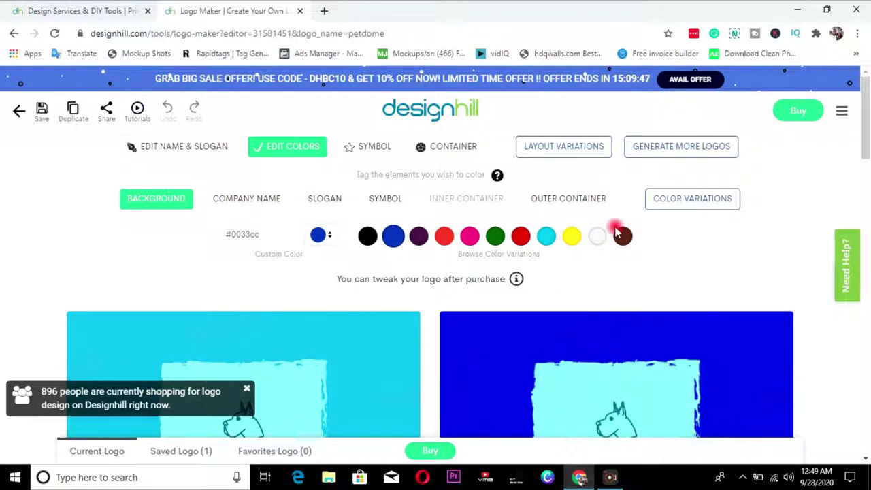
{"action": "left_click", "coordinate": [574, 235]}
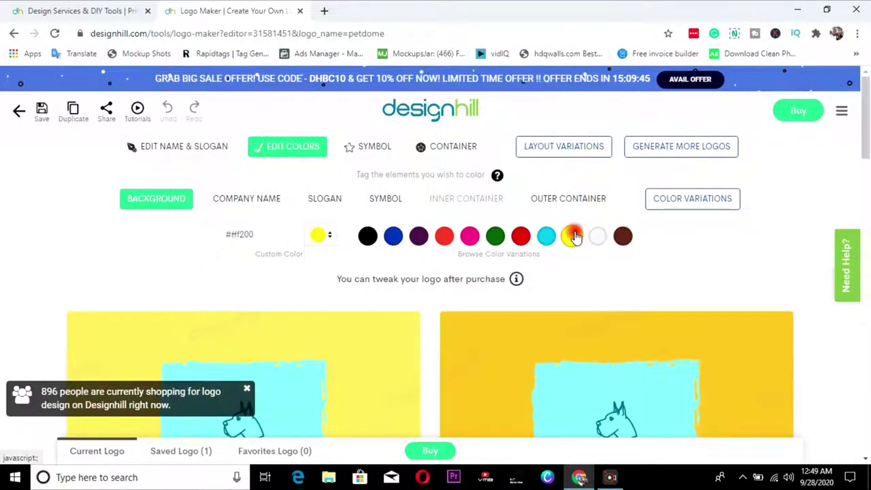
{"action": "scroll", "coordinate": [868, 102], "scroll_direction": "down", "scroll_amount": 2}
{"action": "scroll", "coordinate": [868, 102], "scroll_direction": "up", "scroll_amount": 2}
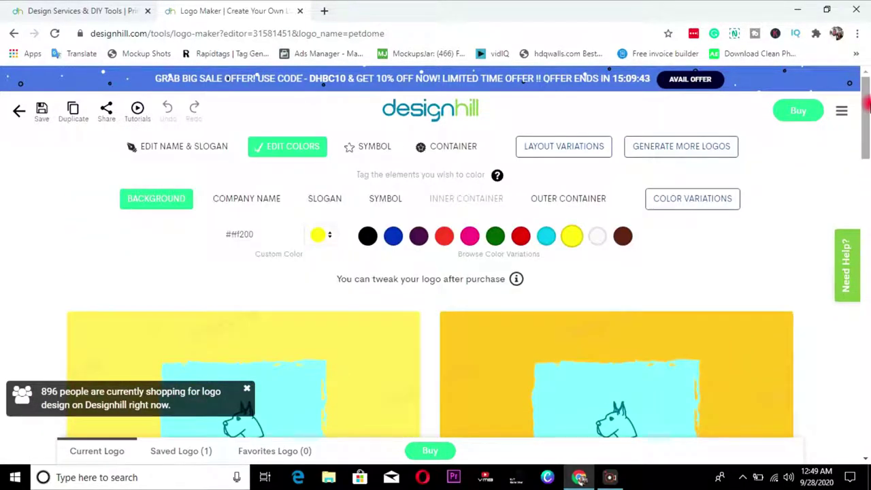
{"action": "scroll", "coordinate": [868, 102], "scroll_direction": "down", "scroll_amount": 2}
{"action": "scroll", "coordinate": [868, 102], "scroll_direction": "up", "scroll_amount": 2}
Enlarge the dog head symbol to size 181
{"action": "left_click", "coordinate": [376, 149]}
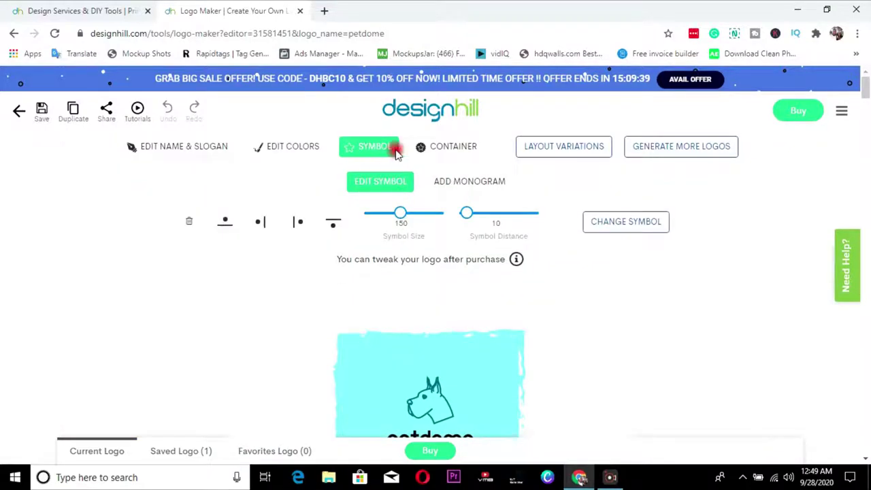
{"action": "scroll", "coordinate": [867, 101], "scroll_direction": "down", "scroll_amount": 1}
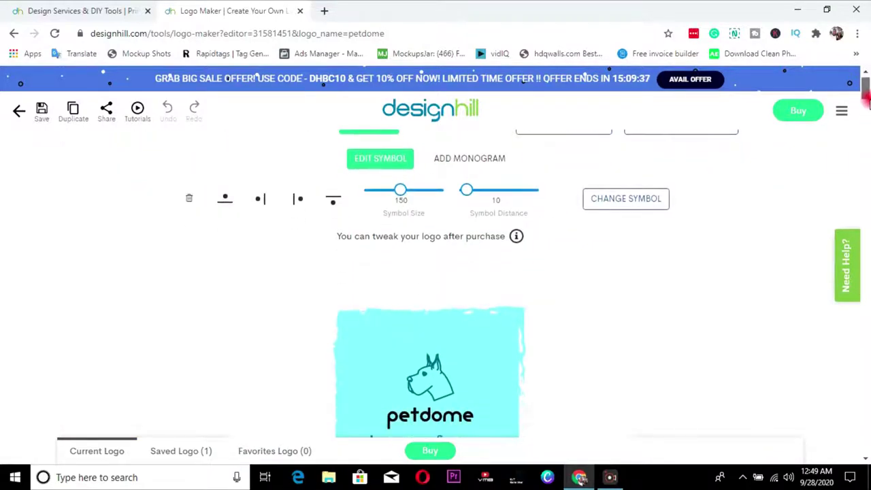
{"action": "left_click_drag", "start_coordinate": [402, 190], "coordinate": [409, 193]}
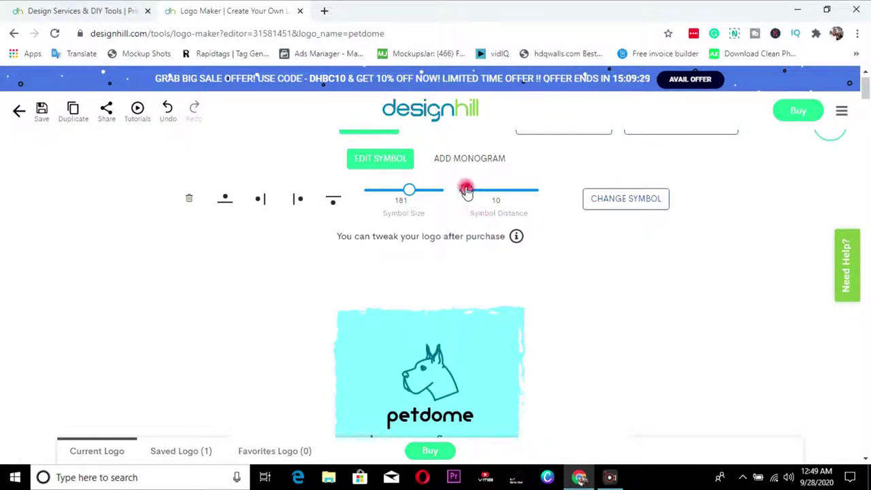
Set the dog symbol's distance from the petdome name to 12
{"action": "left_click_drag", "start_coordinate": [466, 191], "coordinate": [477, 190]}
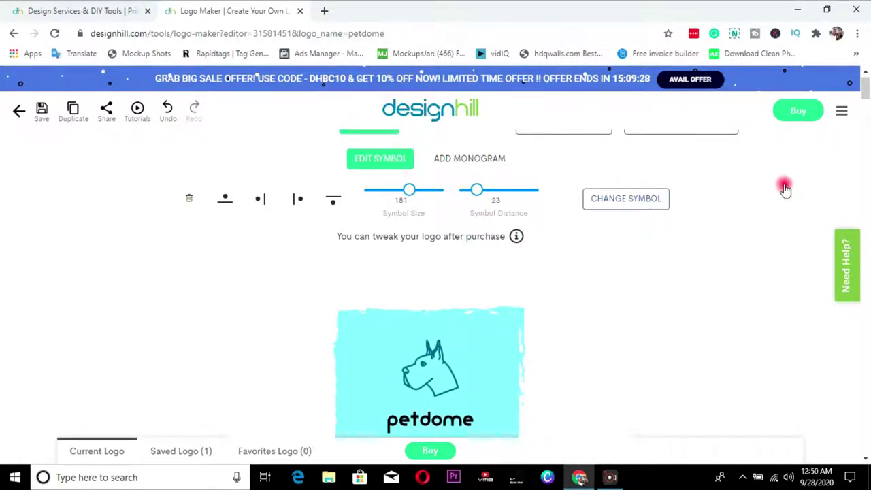
{"action": "scroll", "coordinate": [681, 194], "scroll_direction": "down", "scroll_amount": 1}
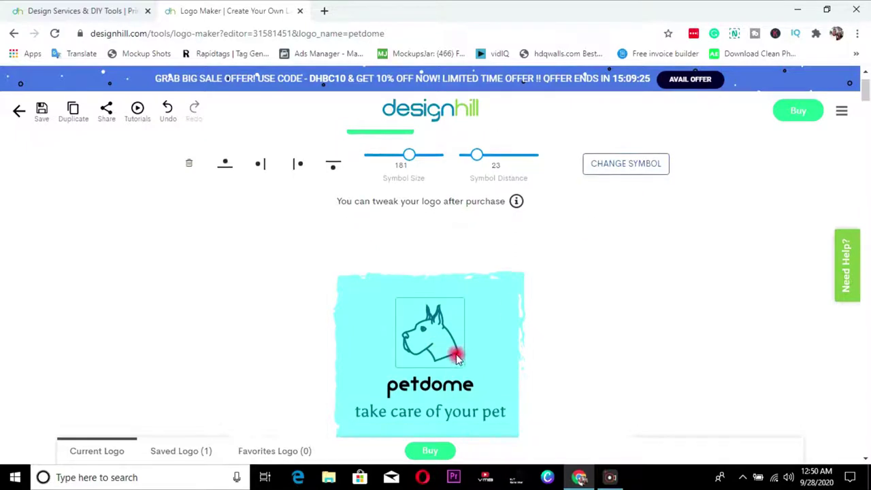
{"action": "left_click_drag", "start_coordinate": [474, 162], "coordinate": [468, 160]}
{"action": "left_click_drag", "start_coordinate": [864, 90], "coordinate": [866, 87]}
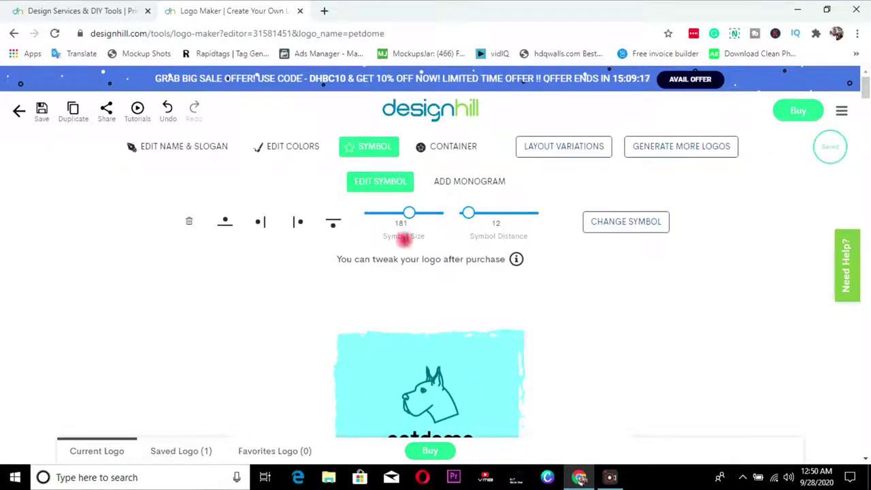
{"action": "mouse_move", "coordinate": [864, 91]}
{"action": "left_mouse_down"}
{"action": "mouse_move", "coordinate": [866, 119]}
{"action": "mouse_move", "coordinate": [866, 83]}
{"action": "left_mouse_up"}
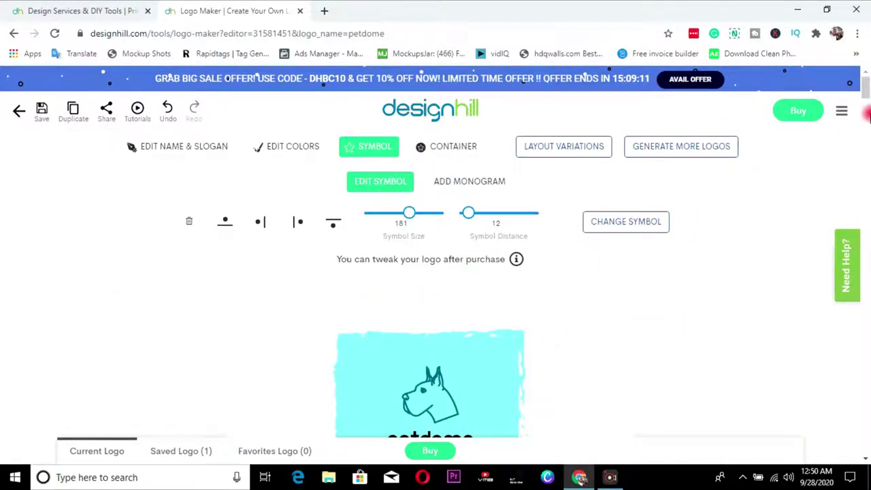
{"action": "left_click_drag", "start_coordinate": [867, 94], "coordinate": [865, 113]}
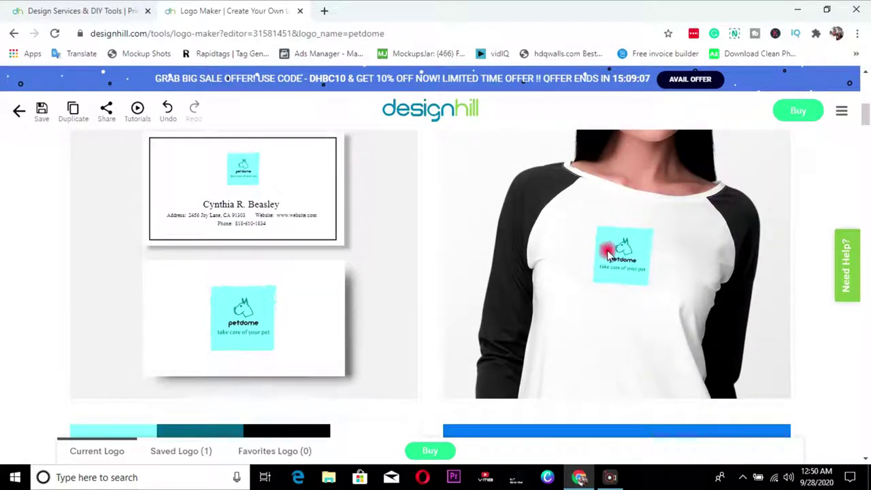
Review the business card, t-shirt, signboard and tote mockups, then go to buy the logo
{"action": "scroll", "coordinate": [866, 116], "scroll_direction": "down", "scroll_amount": 10}
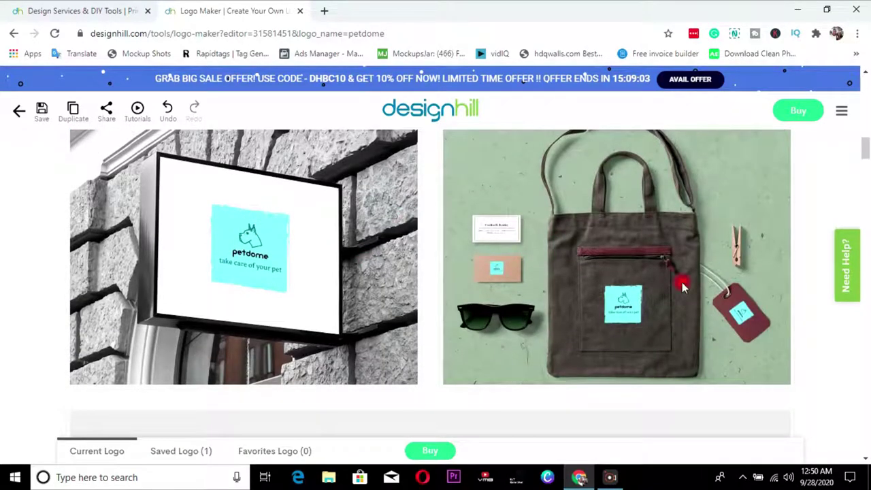
{"action": "left_click_drag", "start_coordinate": [863, 158], "coordinate": [866, 69]}
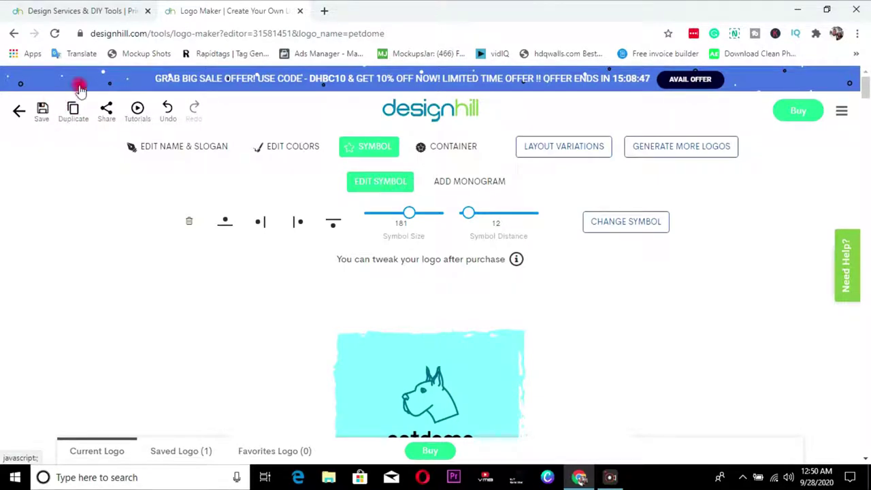
{"action": "left_click", "coordinate": [73, 110]}
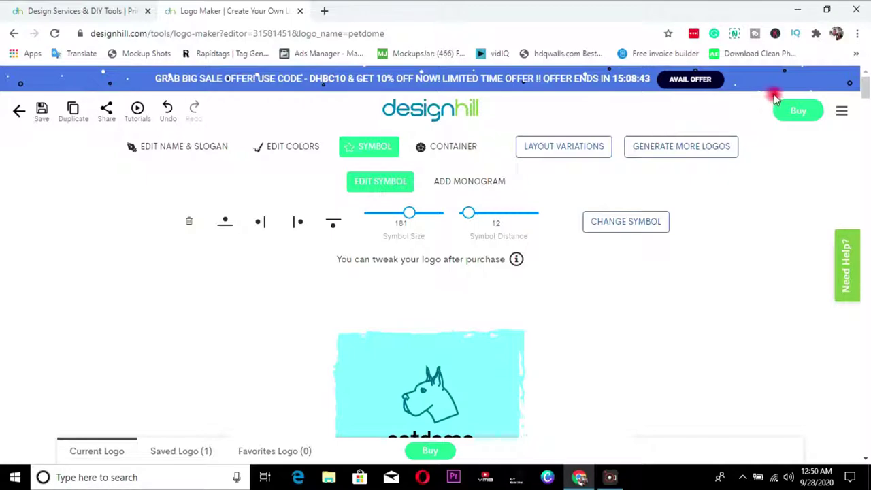
{"action": "left_click", "coordinate": [794, 111]}
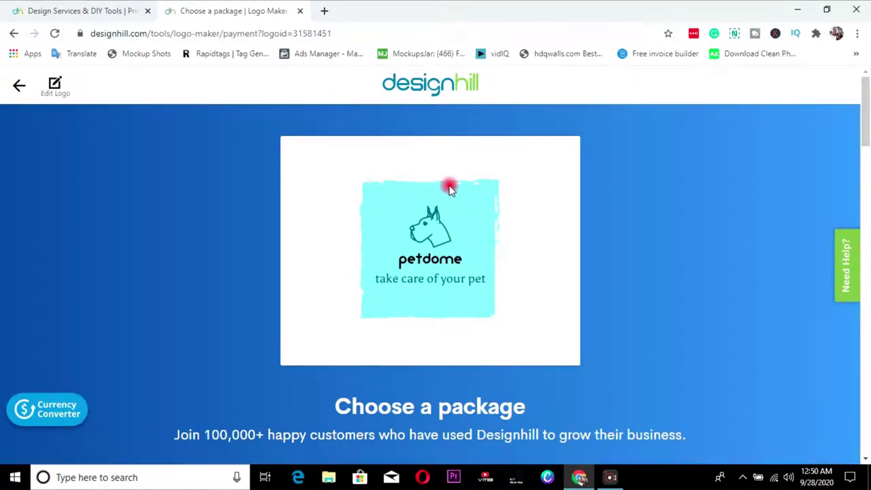
Compare the Basic, Premium and Enterprise packages and download the Basic sample basic_pkg_sample.zip
{"action": "left_click_drag", "start_coordinate": [866, 109], "coordinate": [863, 151]}
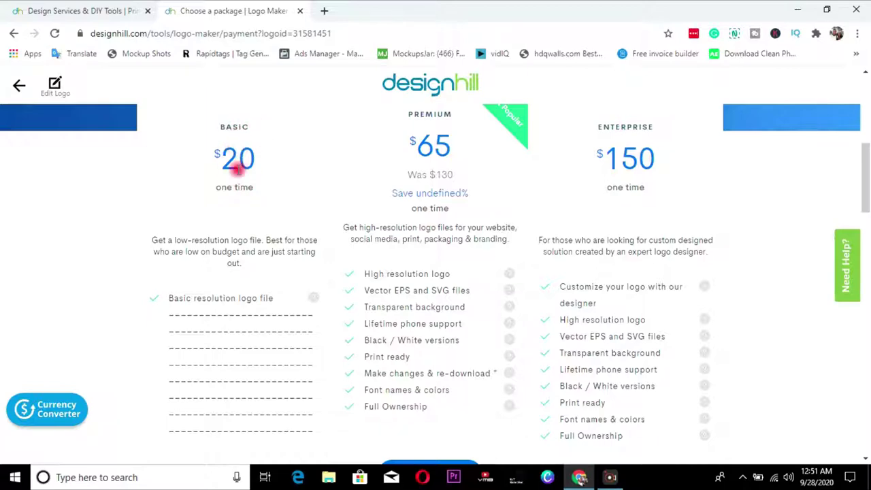
{"action": "left_click_drag", "start_coordinate": [238, 169], "coordinate": [239, 179]}
{"action": "left_click_drag", "start_coordinate": [867, 168], "coordinate": [867, 175]}
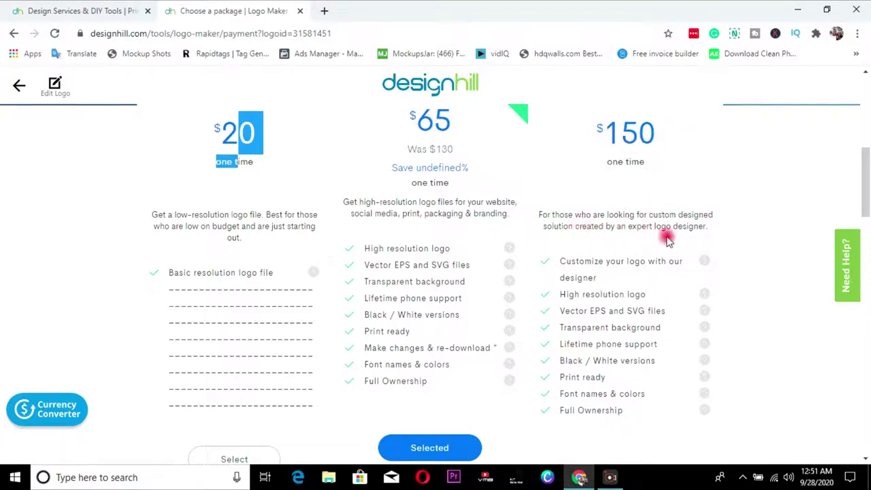
{"action": "left_click_drag", "start_coordinate": [865, 178], "coordinate": [865, 198]}
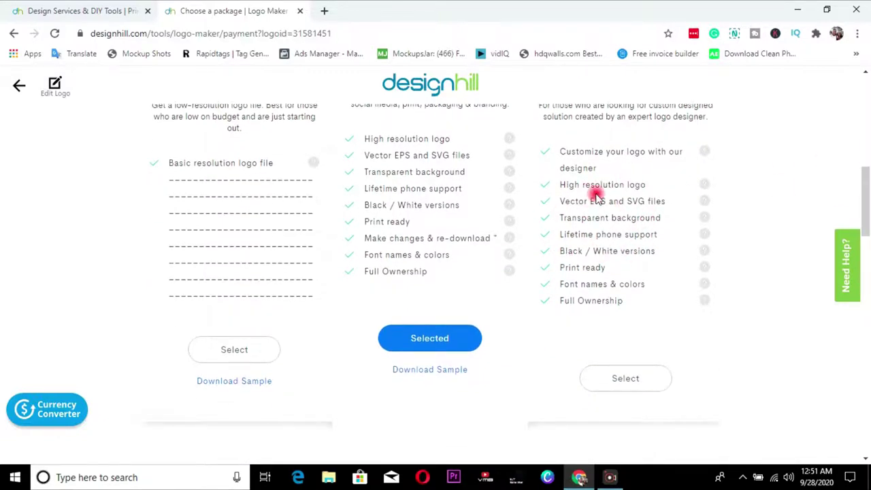
{"action": "left_click_drag", "start_coordinate": [865, 201], "coordinate": [866, 170]}
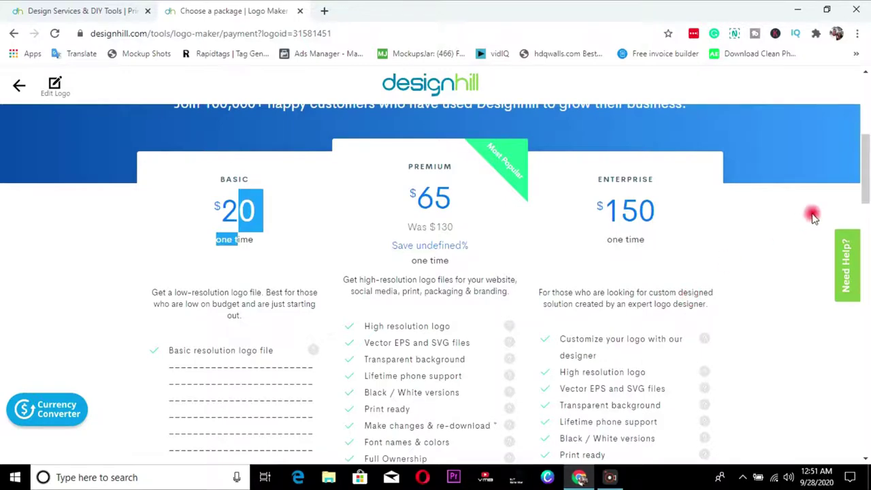
{"action": "scroll", "coordinate": [814, 204], "scroll_direction": "down", "scroll_amount": 3}
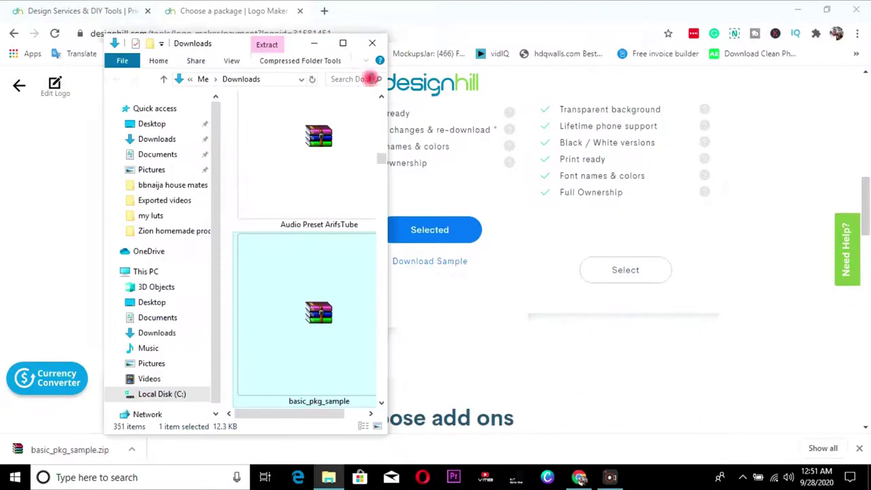
{"action": "left_click", "coordinate": [372, 44]}
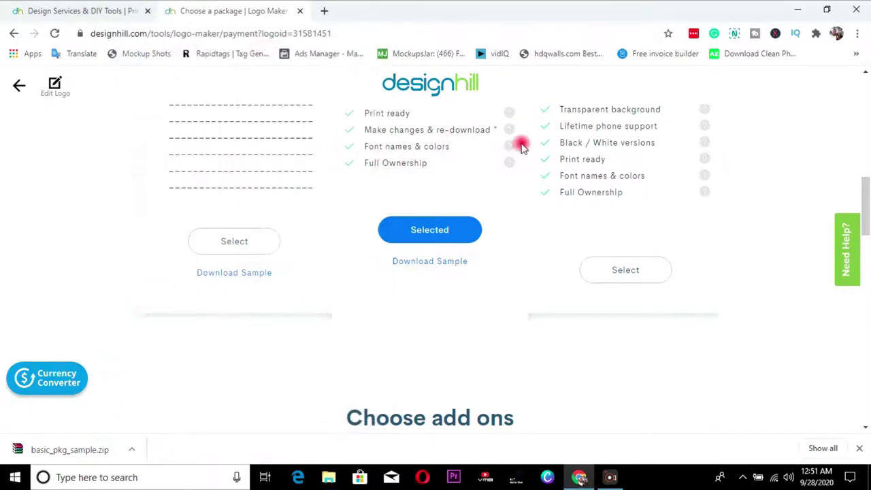
{"action": "left_click_drag", "start_coordinate": [866, 179], "coordinate": [866, 153]}
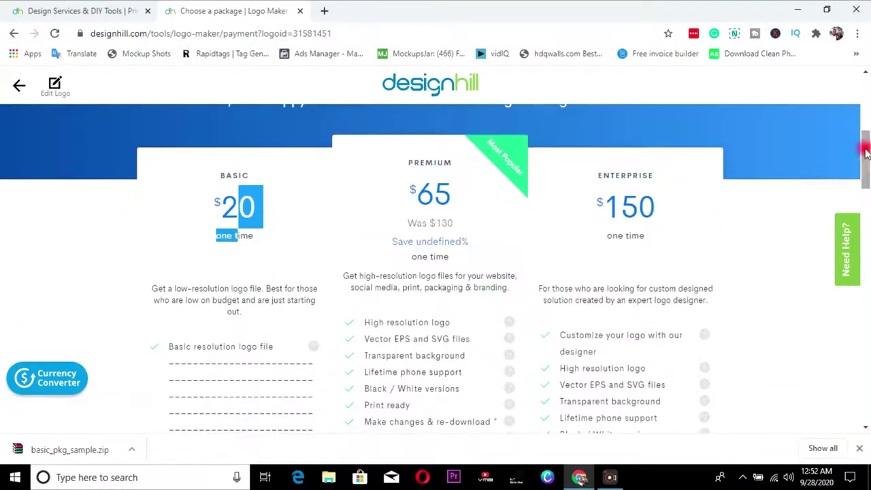